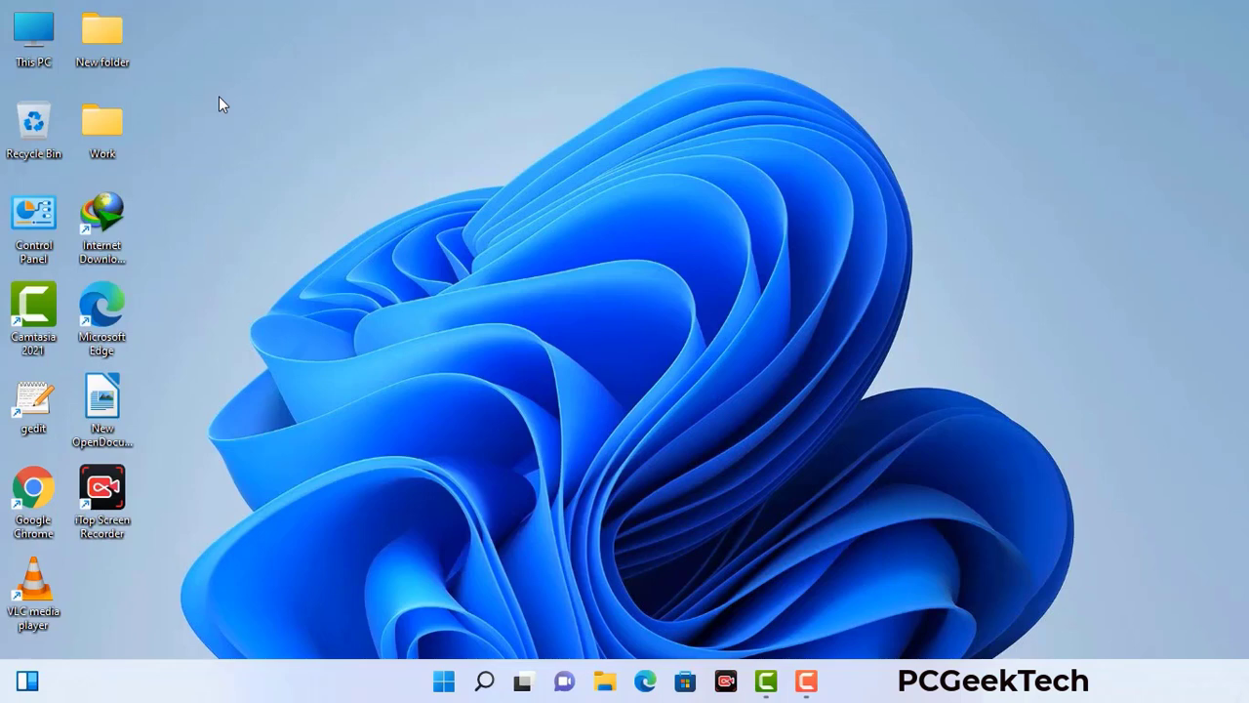
Launch System Configuration by running msconfig from the Run box.
key("super+r")
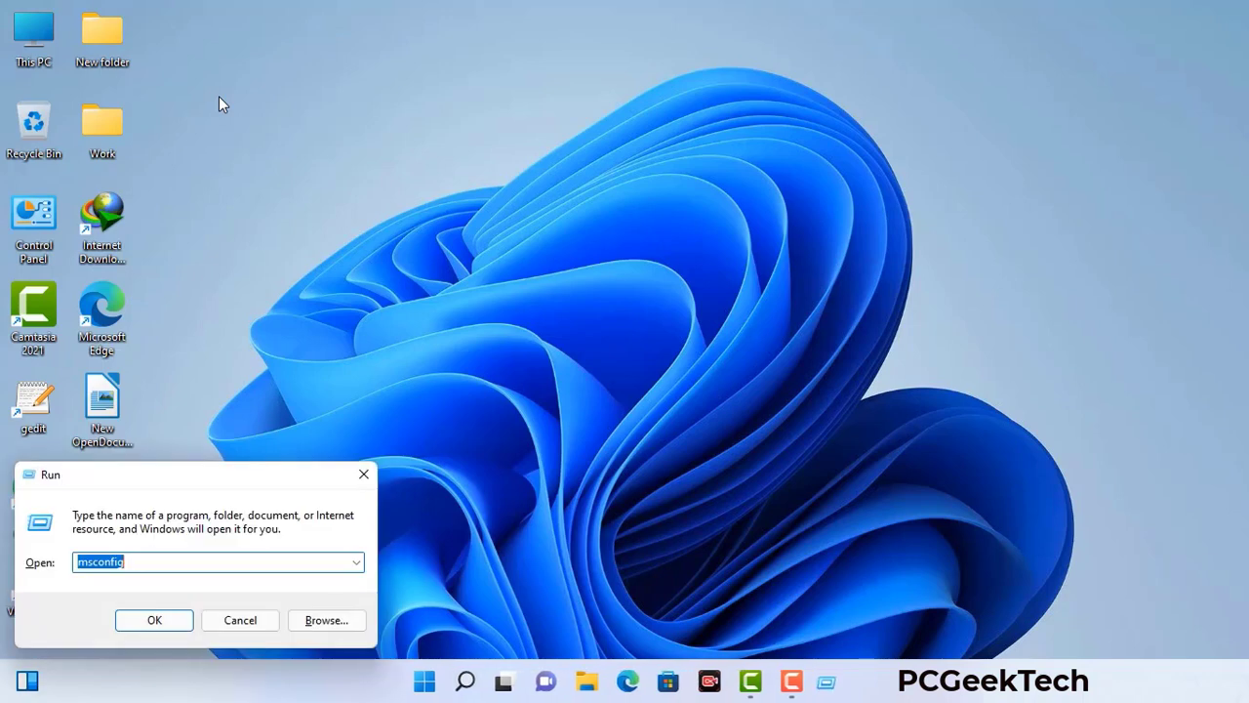
left_click_drag(213, 475, 550, 154)
left_click(502, 243)
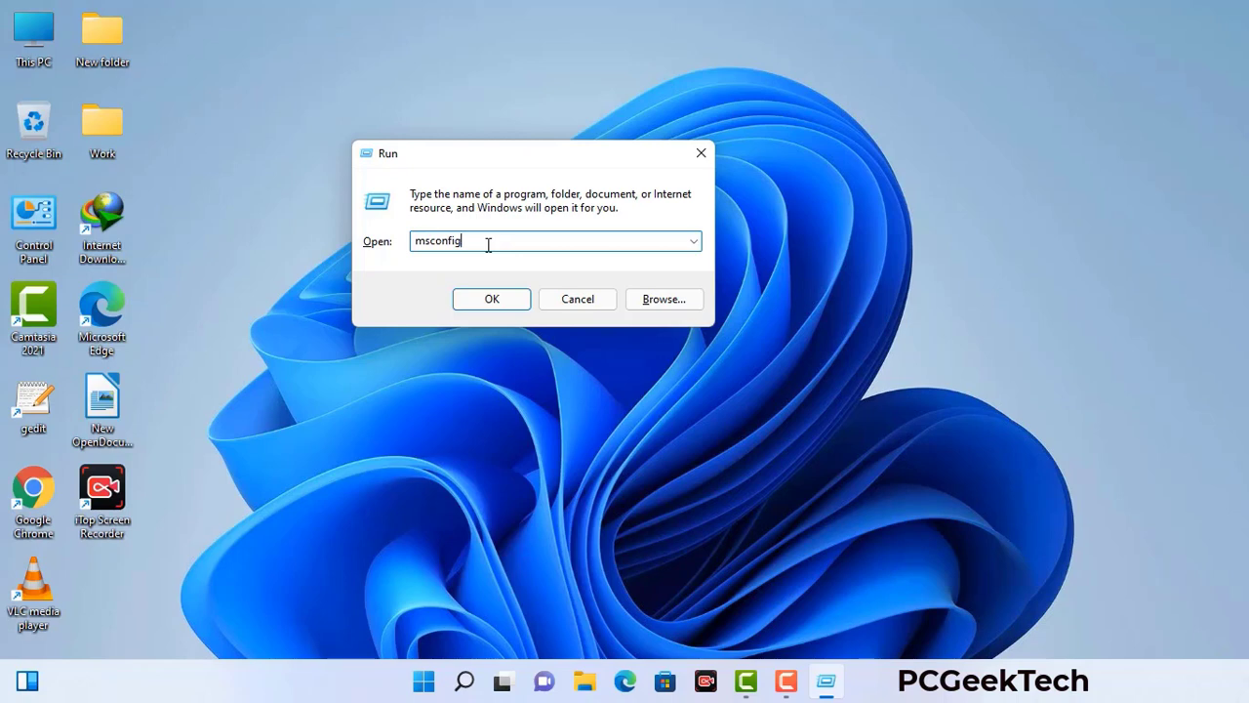
left_click(482, 302)
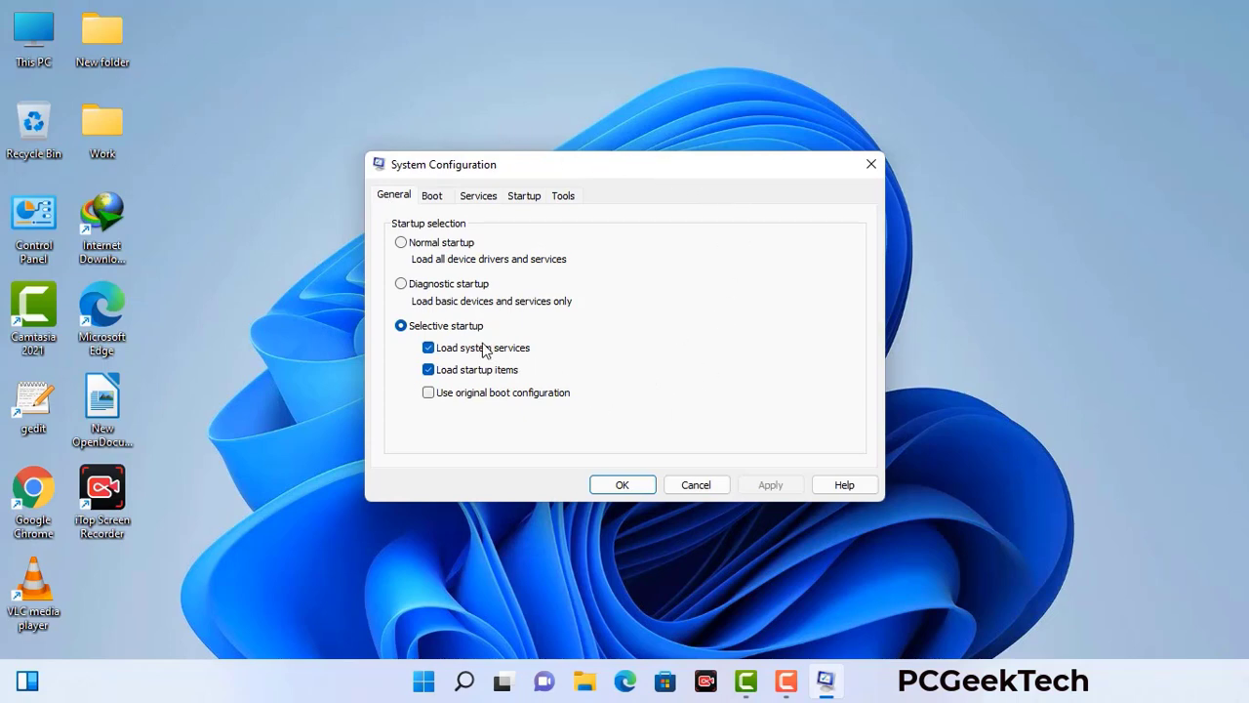
Enable Safe boot with the Network option on the Boot tab, apply, and restart.
left_click(434, 198)
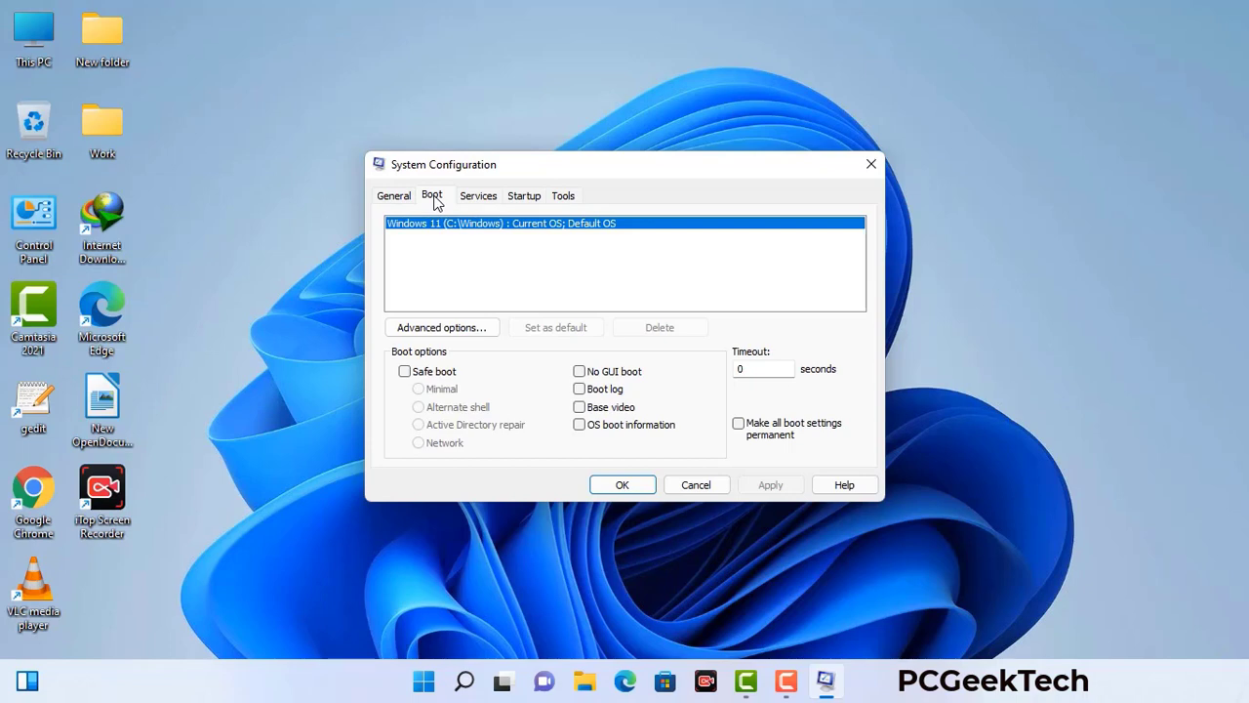
left_click(404, 372)
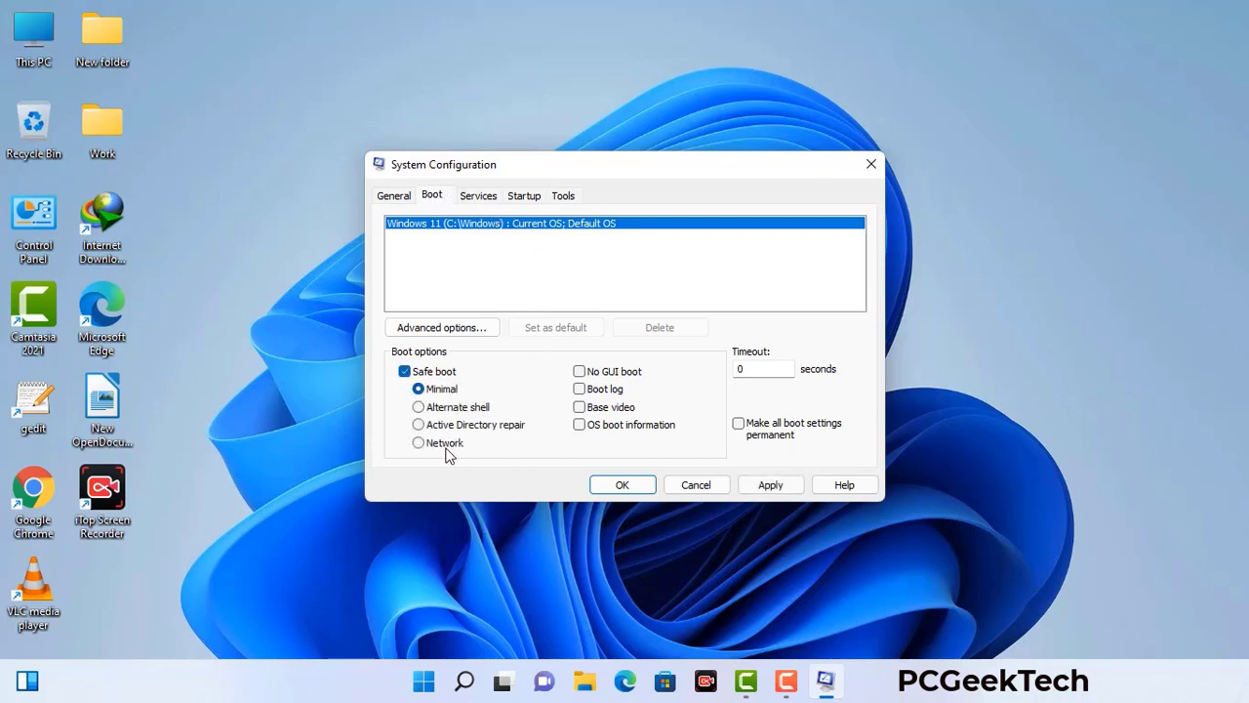
left_click(445, 444)
left_click(769, 486)
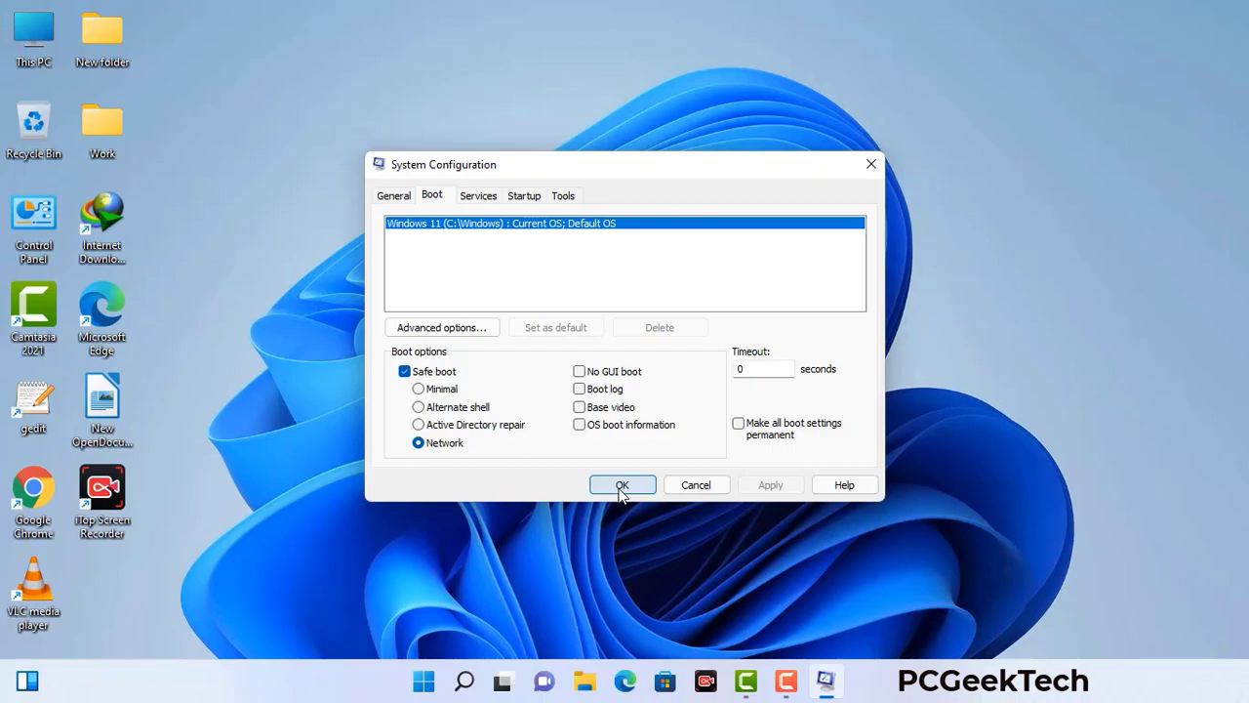
left_click(622, 485)
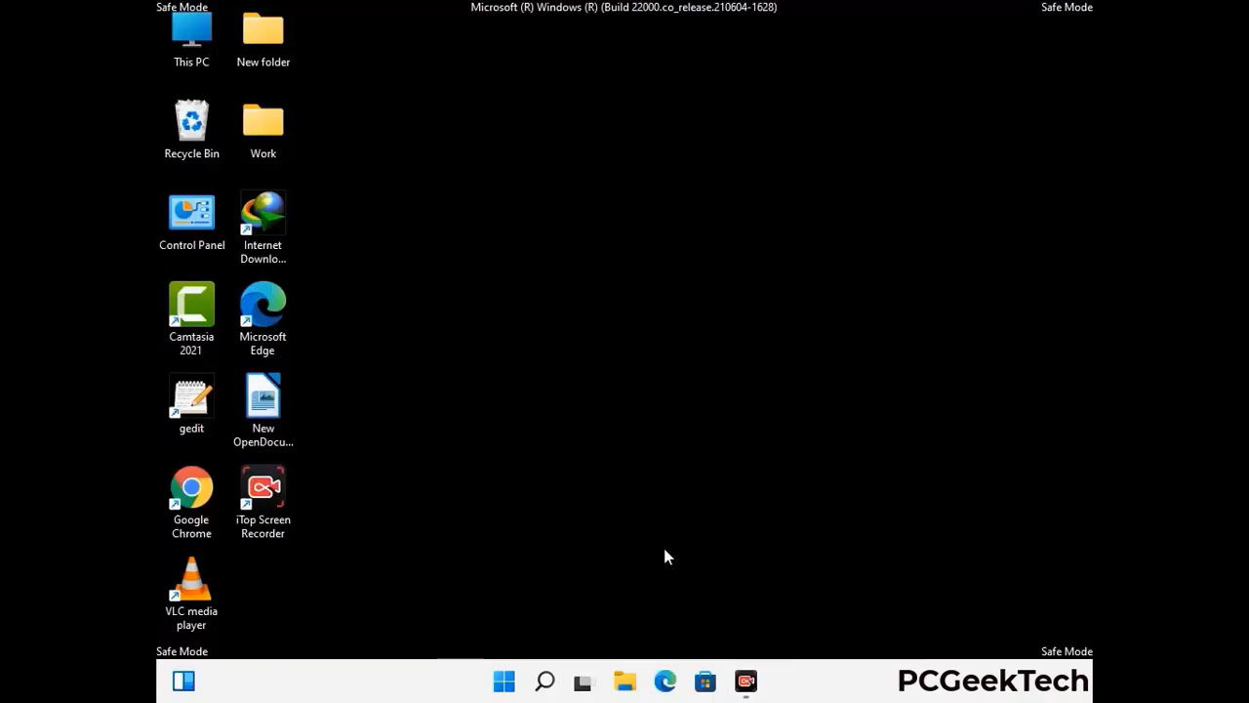
Apply 'Show hidden files, folders, and drives' in File Explorer Options, then close Control Panel.
double_click(192, 232)
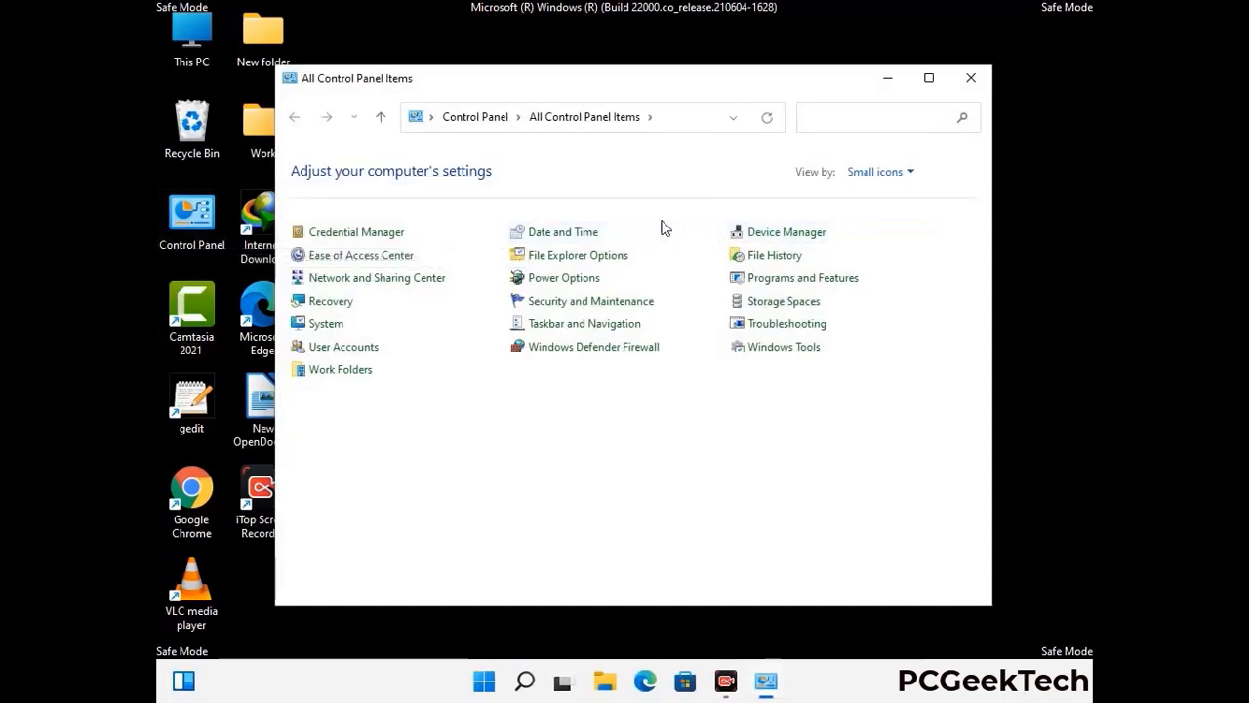
left_click(602, 256)
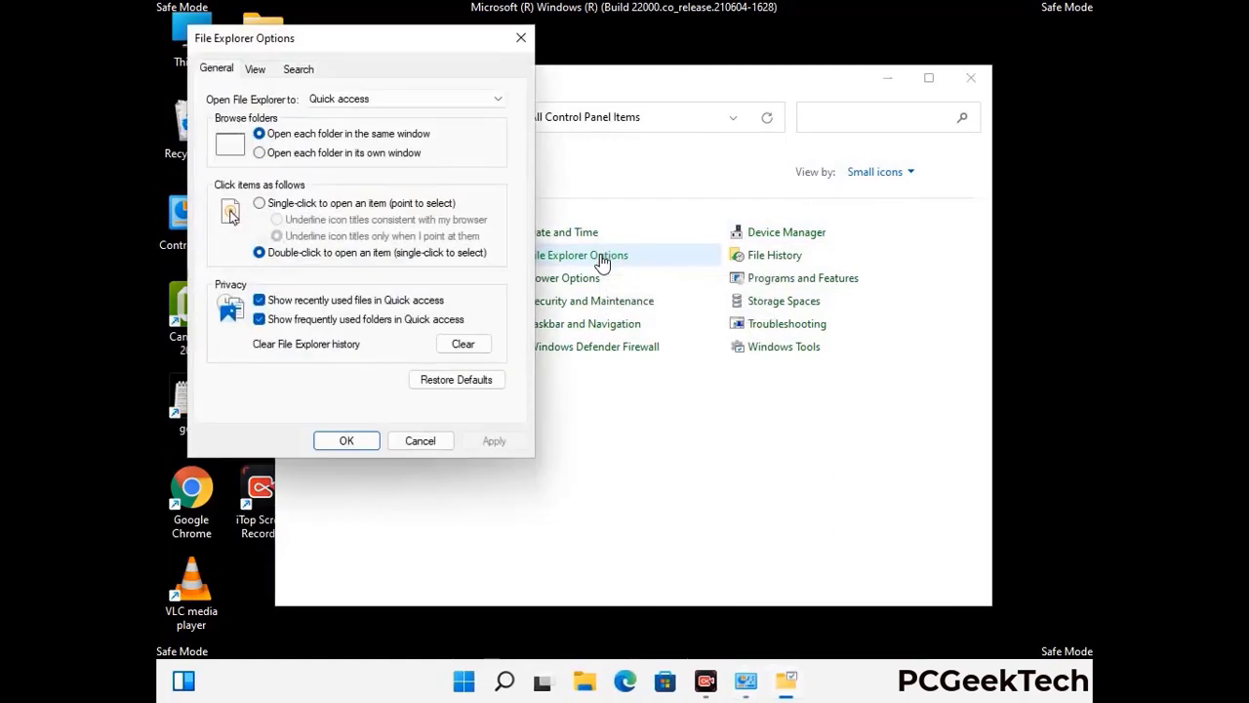
left_click(255, 69)
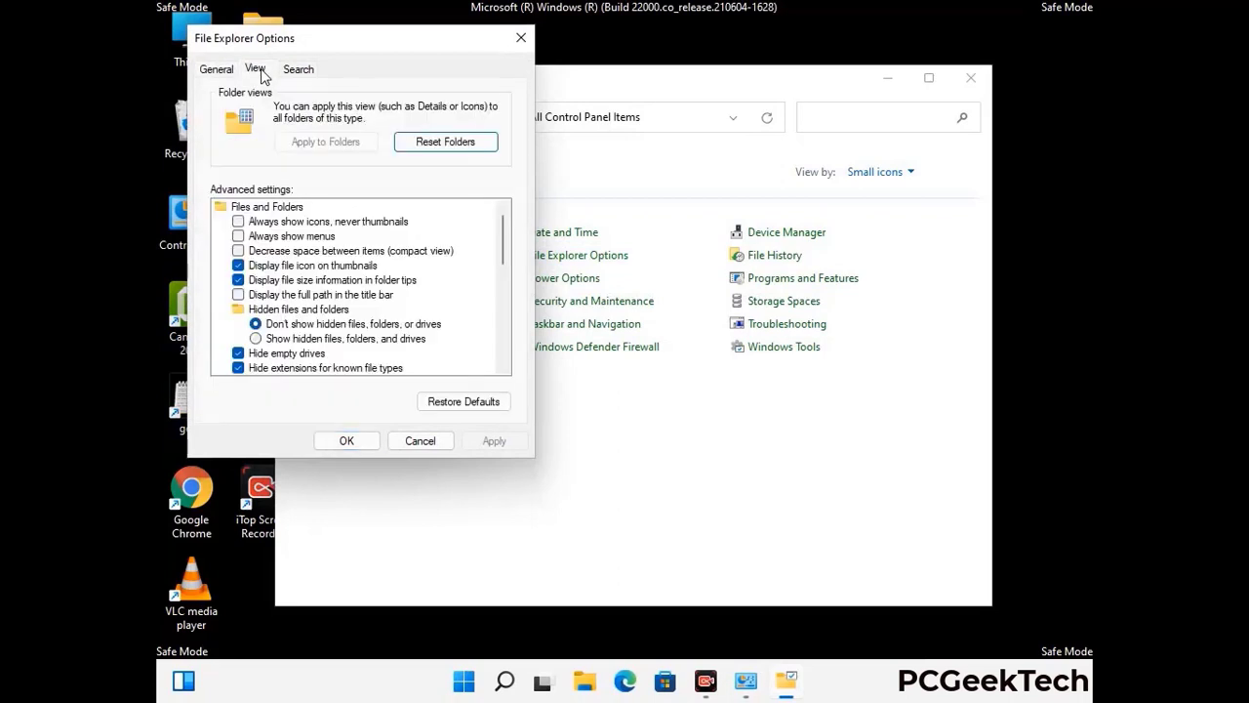
left_click(257, 340)
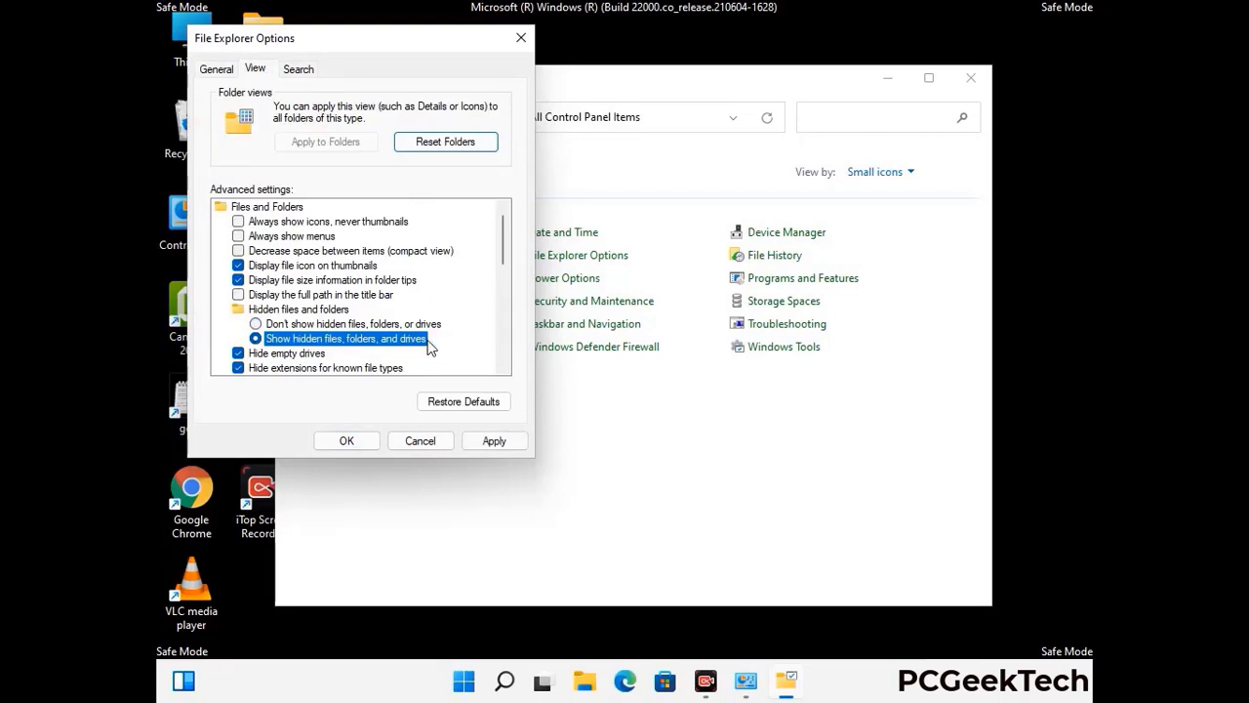
left_click(493, 441)
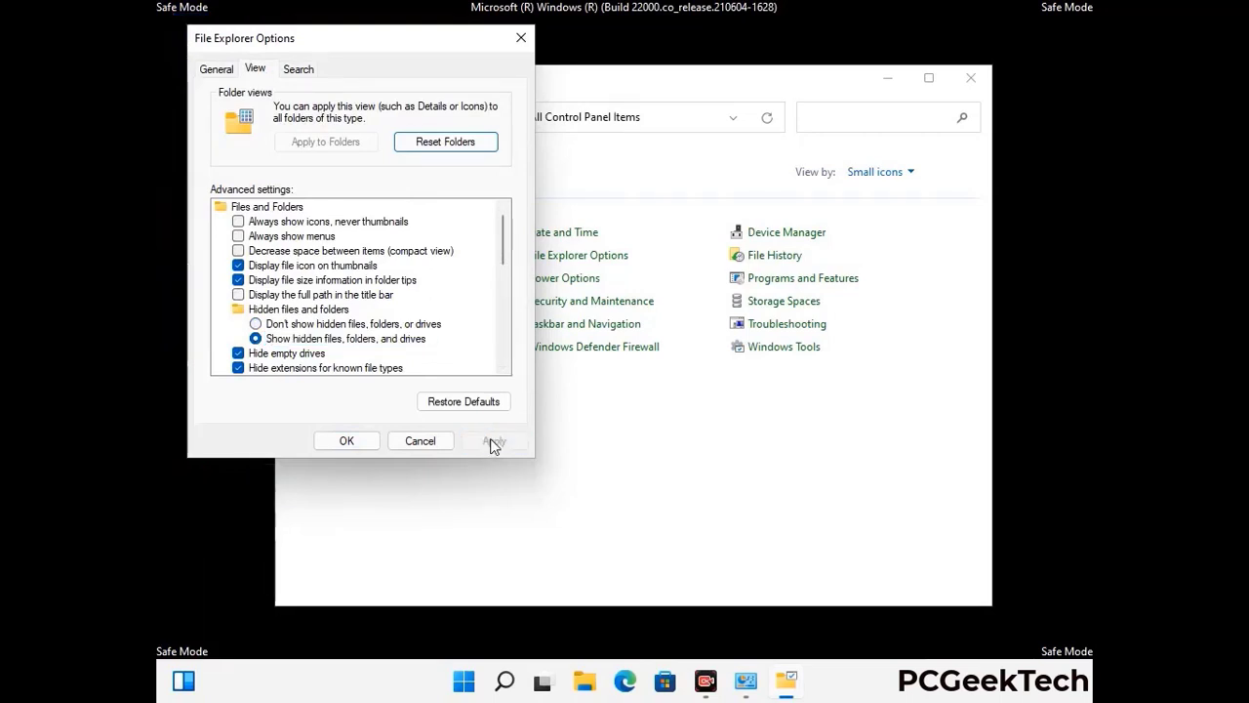
left_click(328, 443)
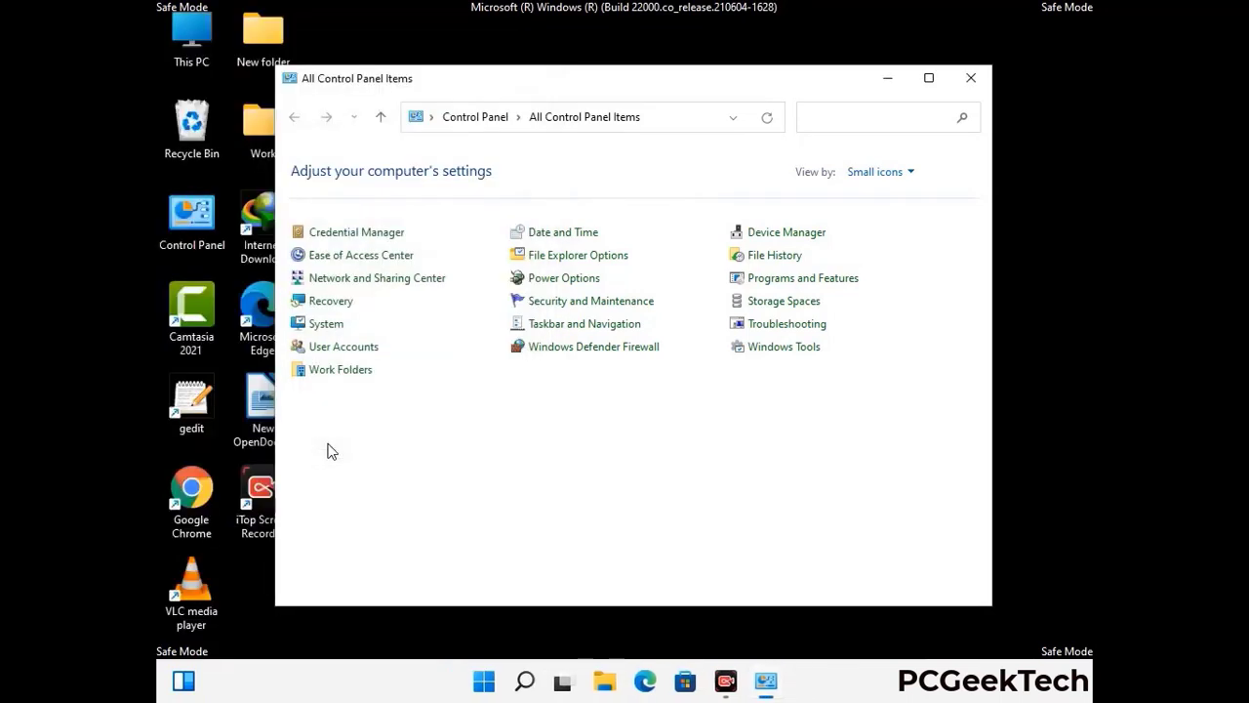
left_click(968, 82)
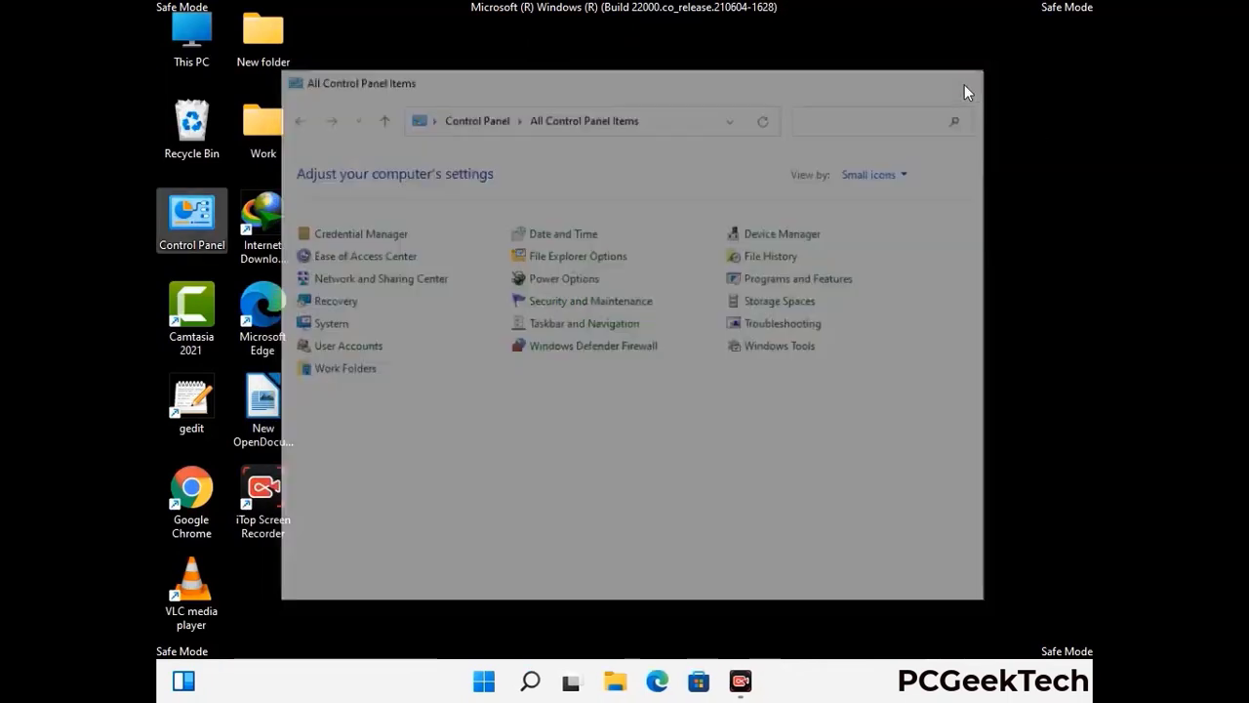
Browse from This PC into C:\Windows\System32.
double_click(185, 61)
left_click(548, 428)
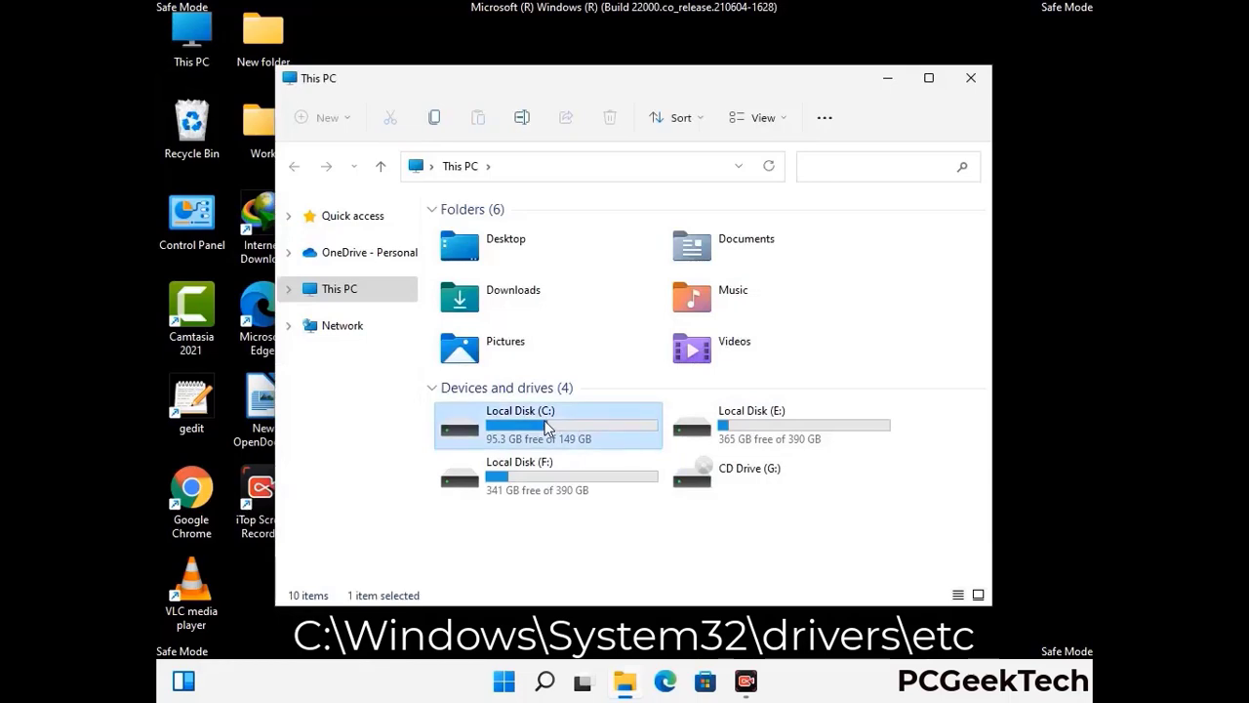
double_click(547, 428)
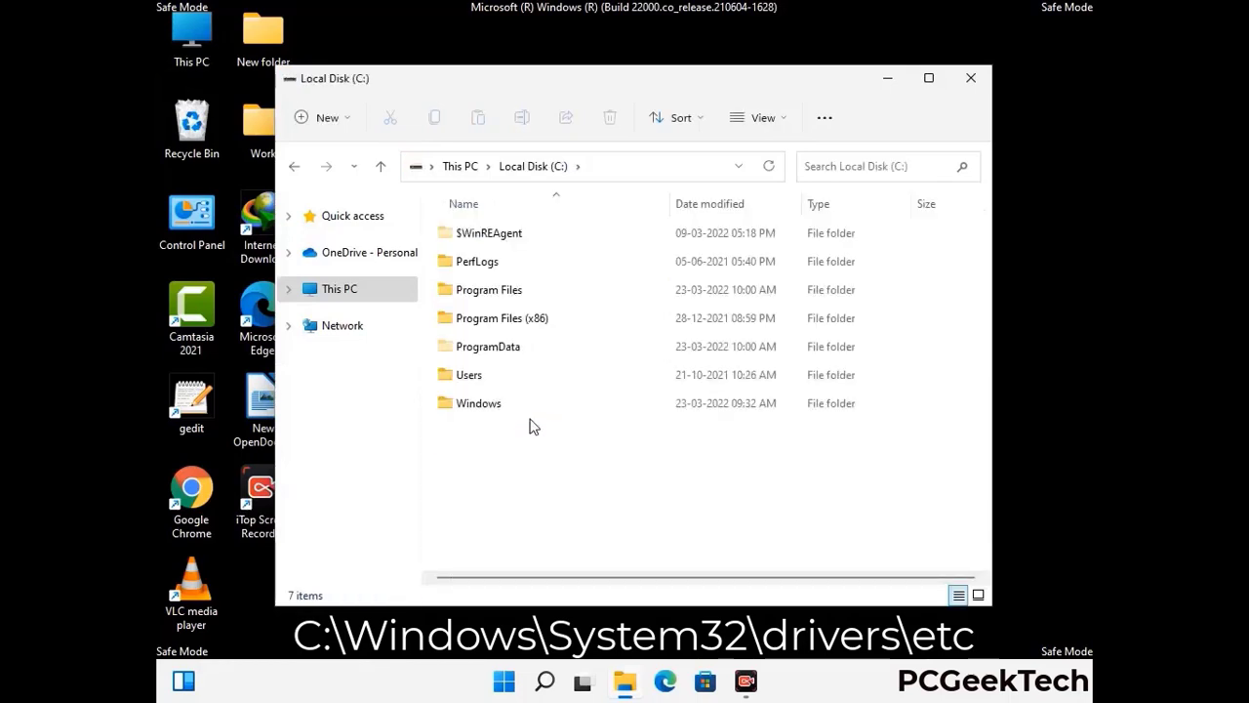
double_click(469, 412)
scroll(617, 421, "down", 7)
scroll(616, 422, "down", 11)
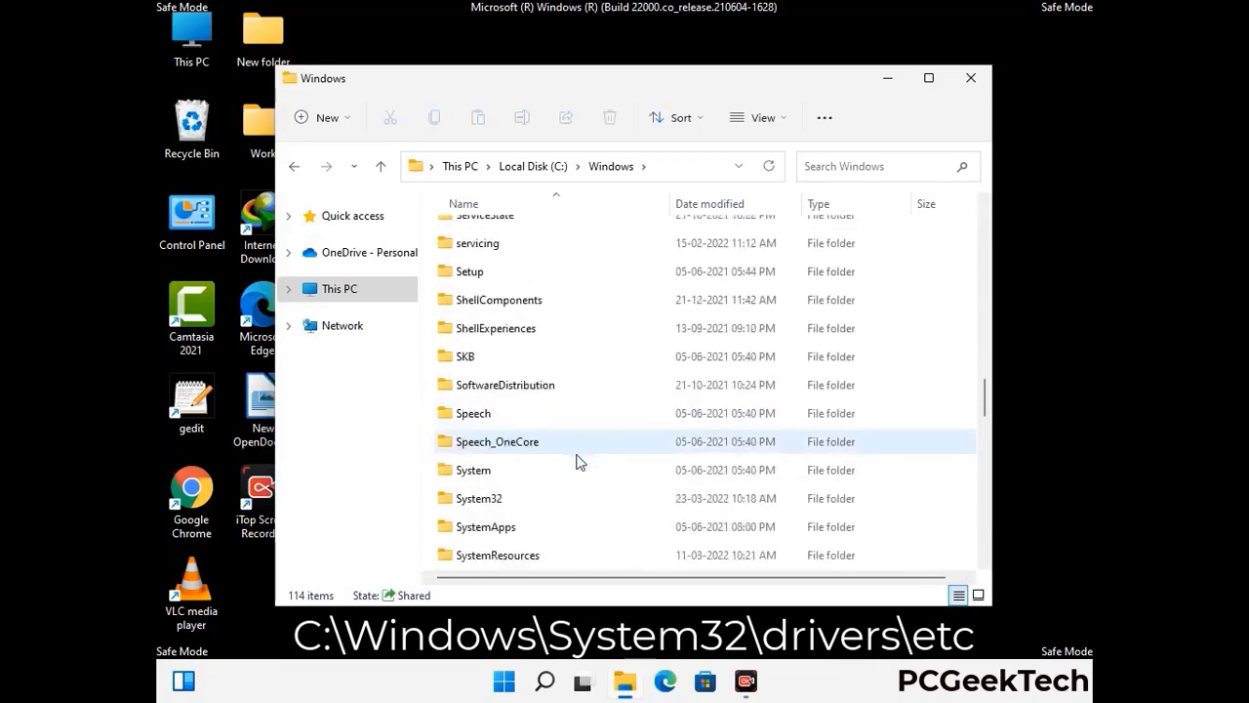
scroll(575, 459, "down", 1)
double_click(475, 410)
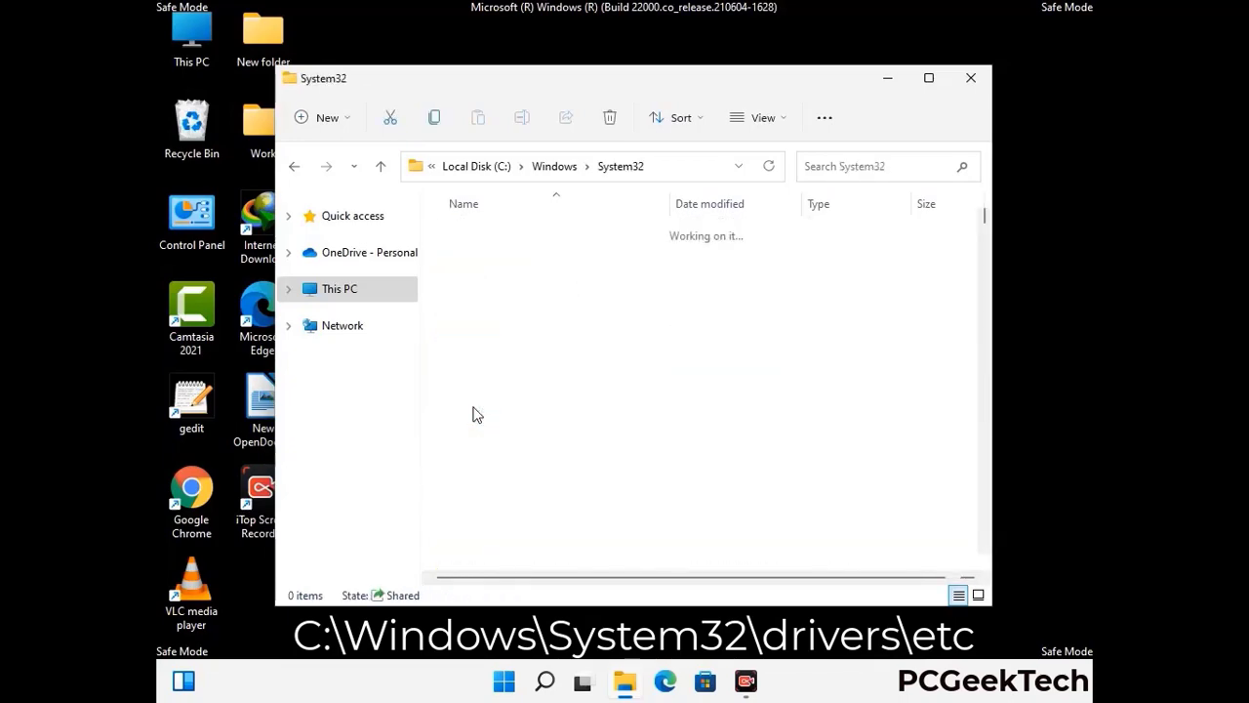
Go into drivers\etc and open the hosts file.
scroll(536, 430, "down", 5)
double_click(485, 537)
double_click(465, 292)
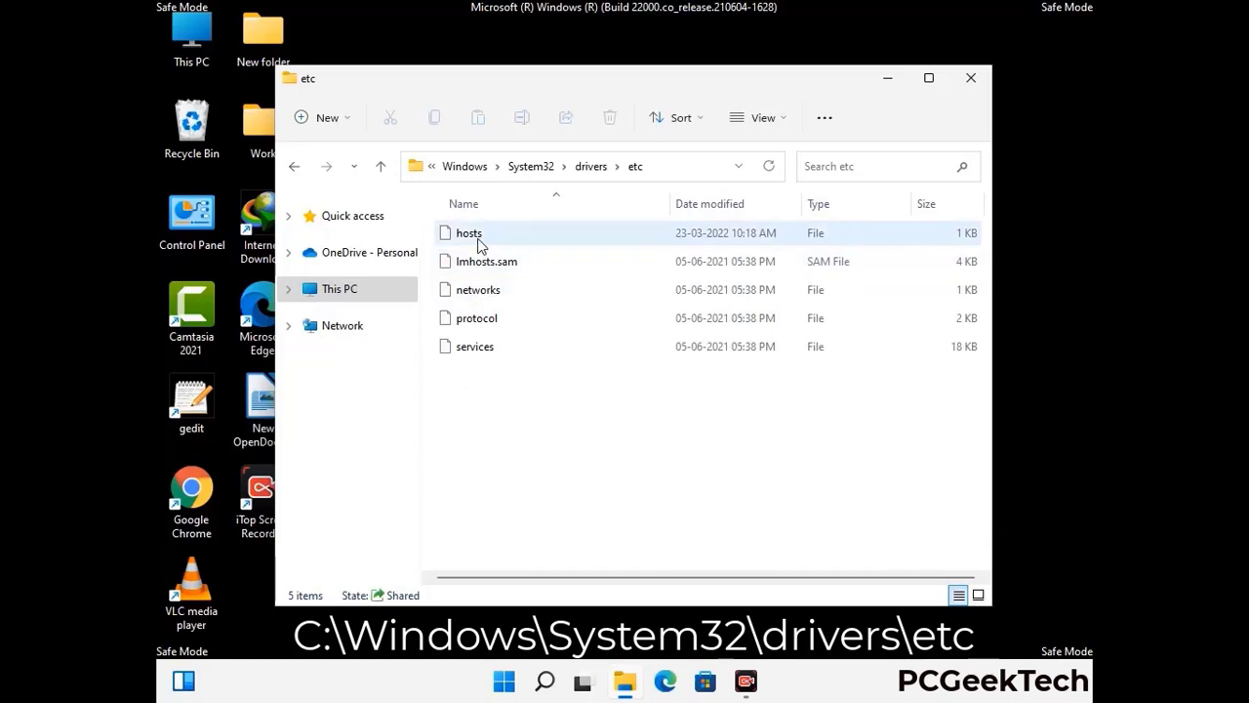
left_click(478, 244)
double_click(478, 244)
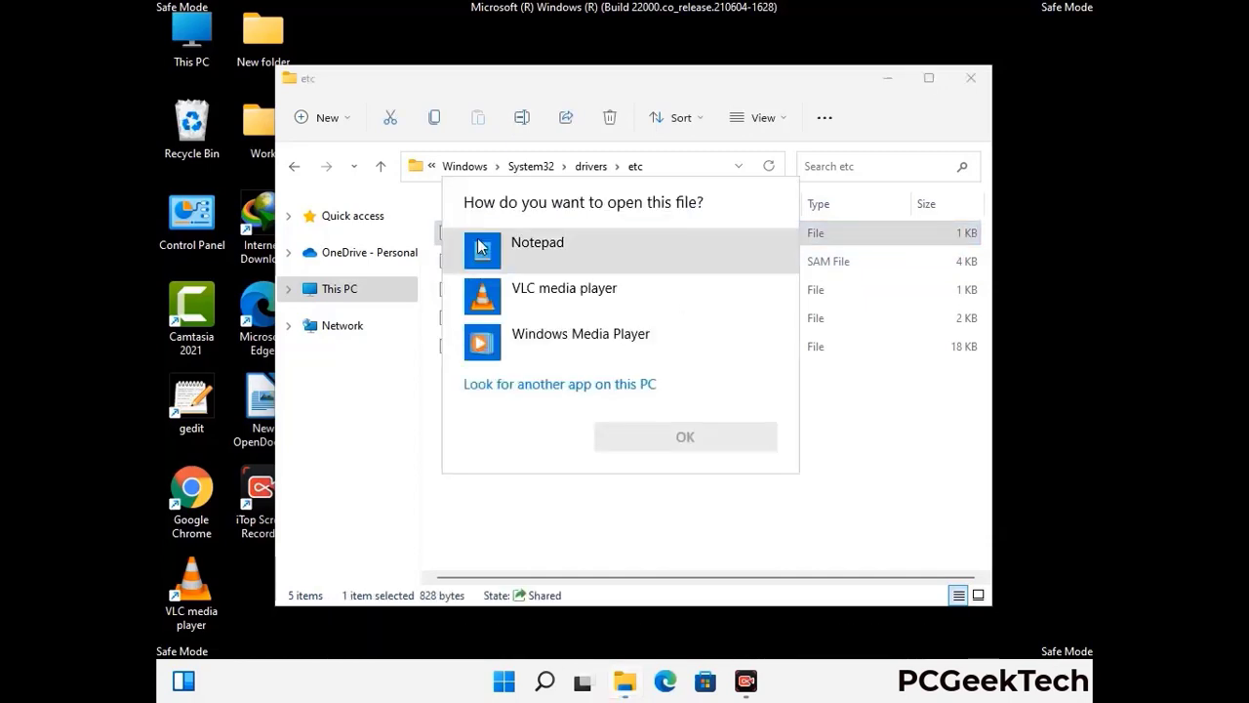
Open hosts in Notepad, add blank lines after the last localhost line, and save.
left_click(554, 246)
left_click(688, 437)
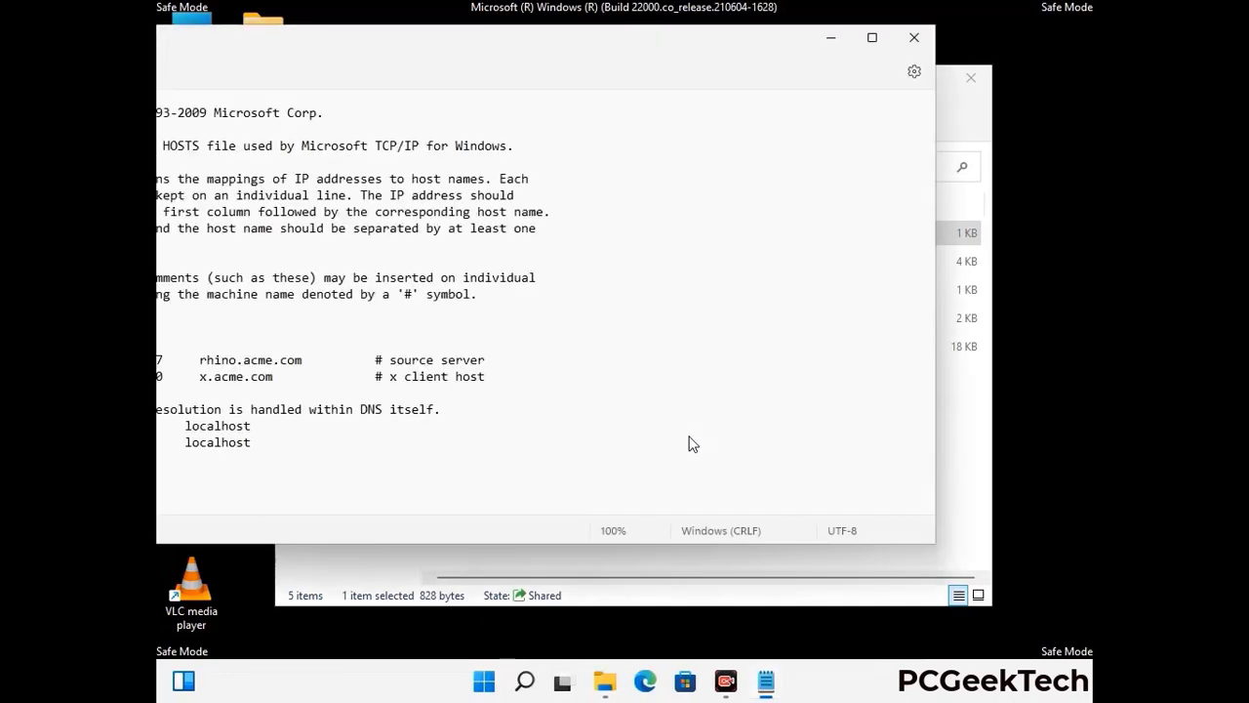
left_click_drag(469, 46, 653, 55)
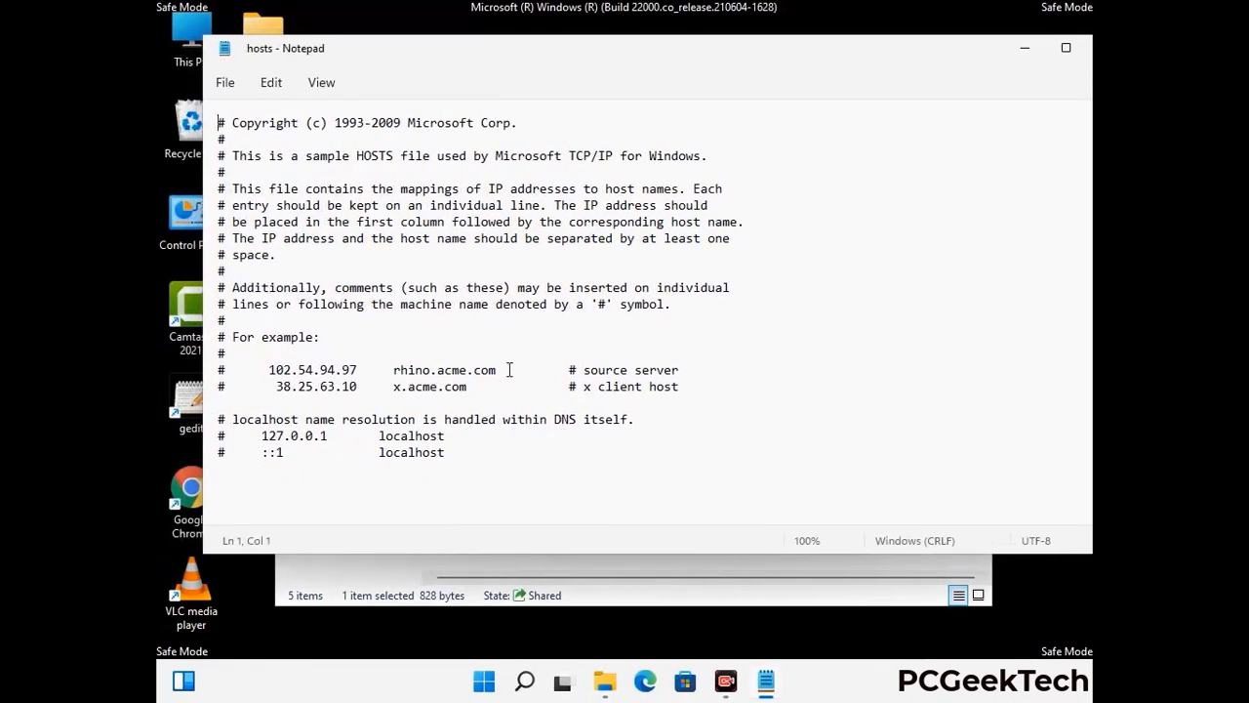
left_click(469, 458)
key("Return")
key("Return")
scroll(262, 272, "down", 1)
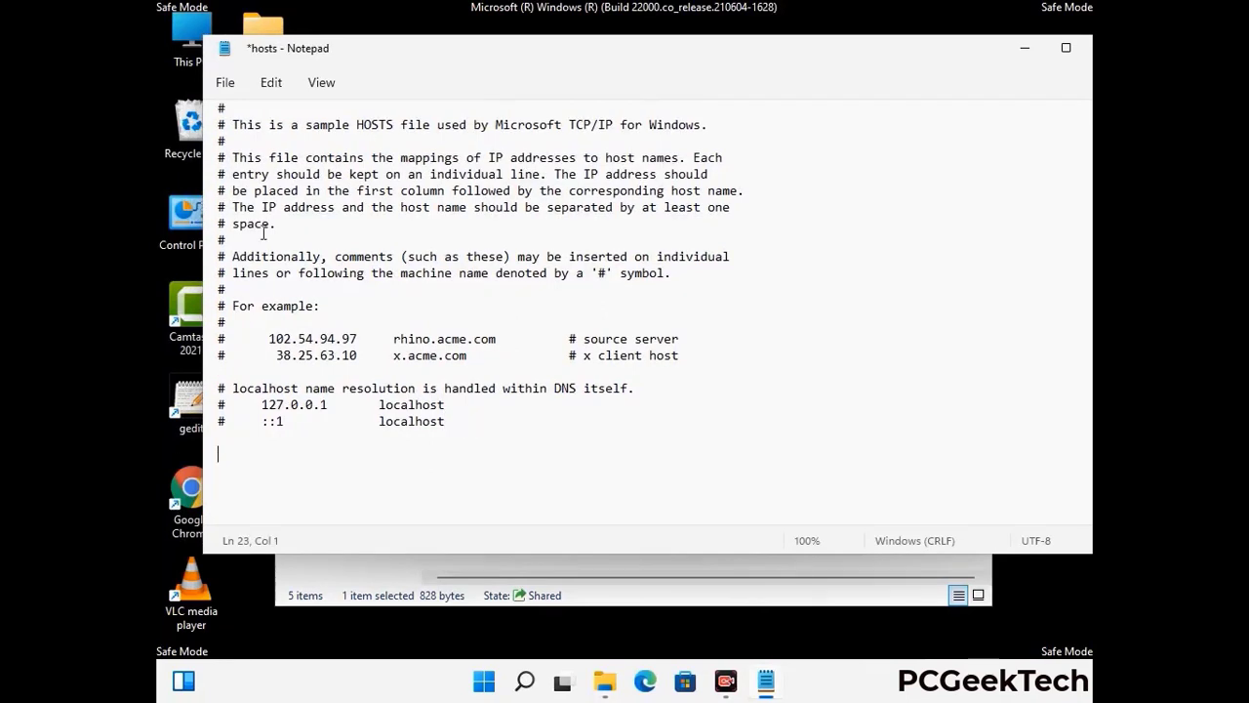
left_click(225, 83)
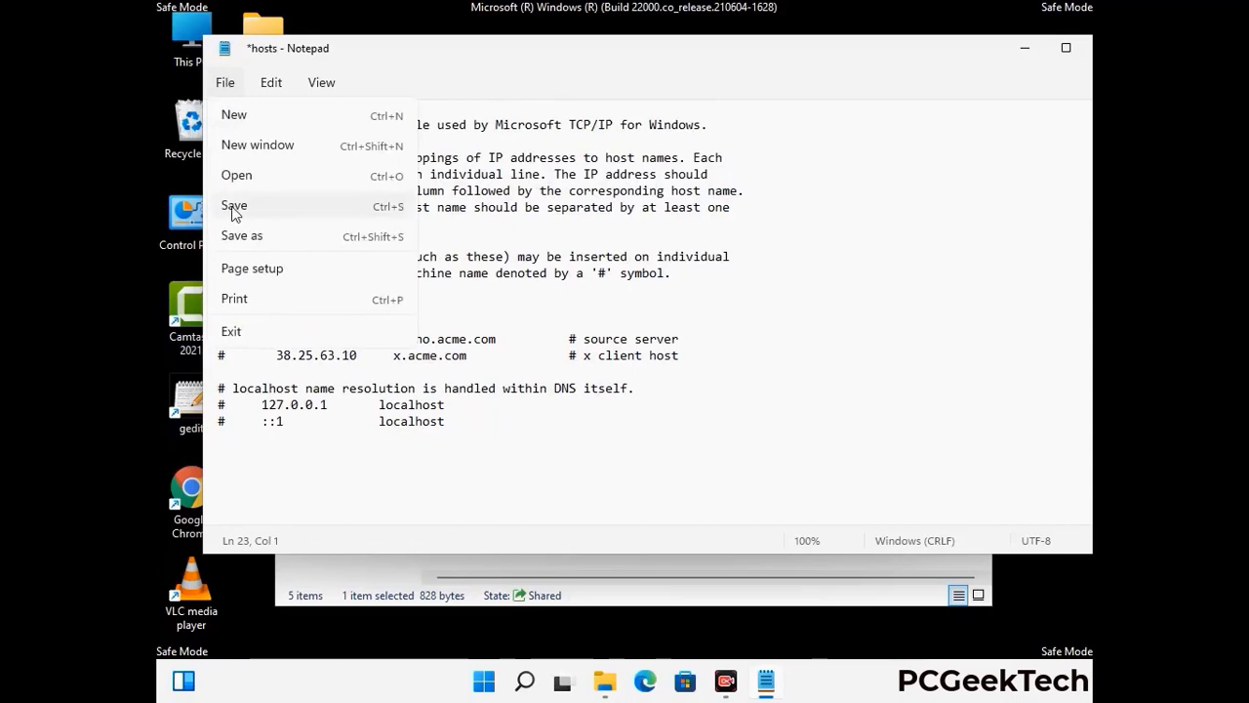
left_click(234, 206)
Close Notepad and the etc folder window.
left_click_drag(940, 39, 802, 43)
left_click(964, 46)
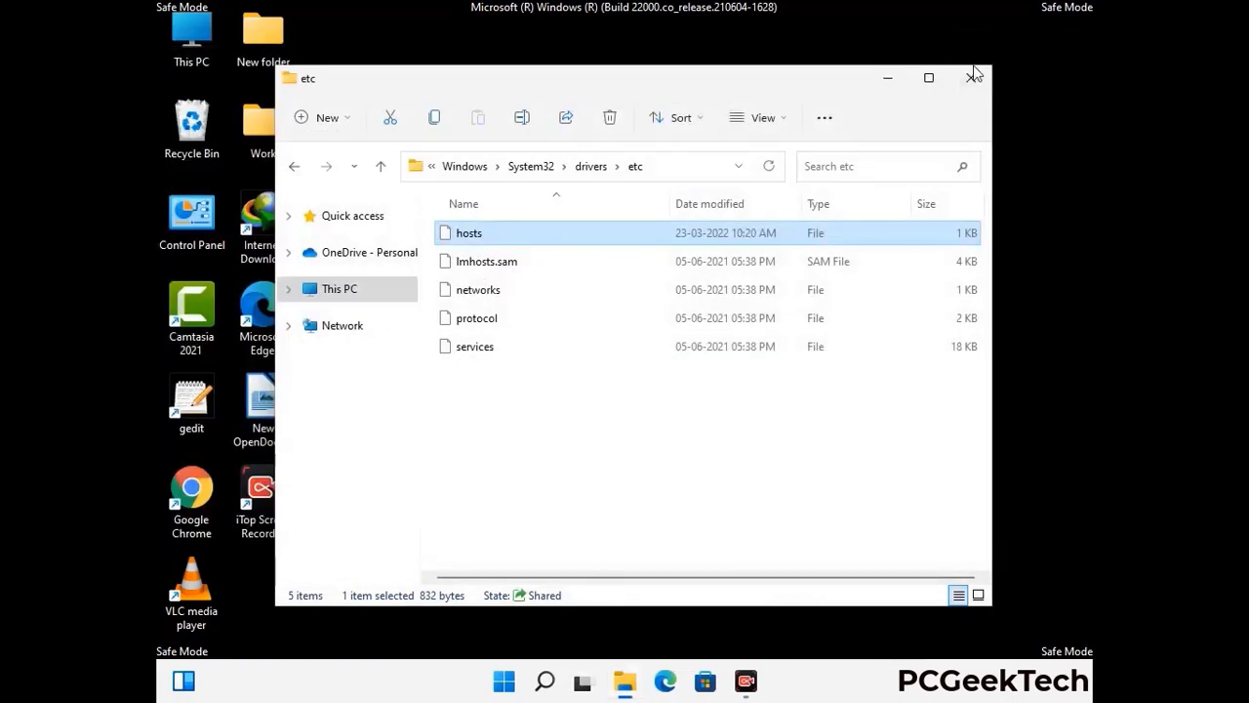
left_click(973, 78)
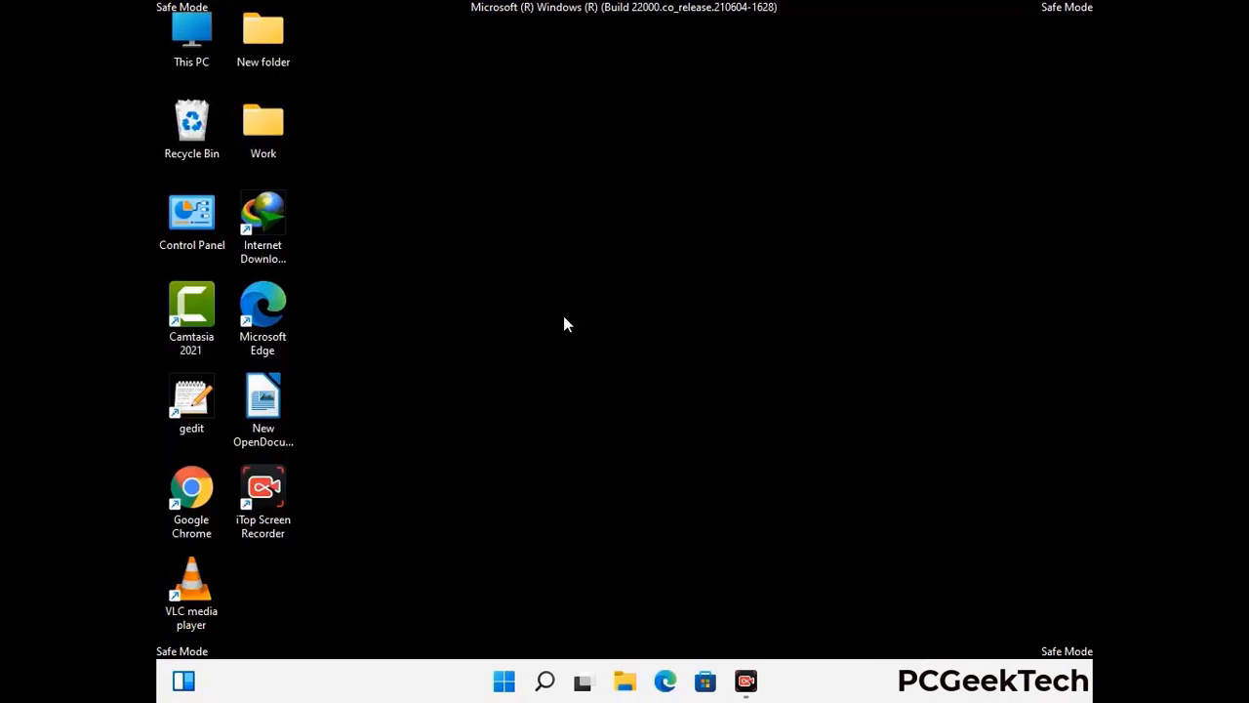
Run %appdata% to open the AppData\Roaming folder.
key("super+r")
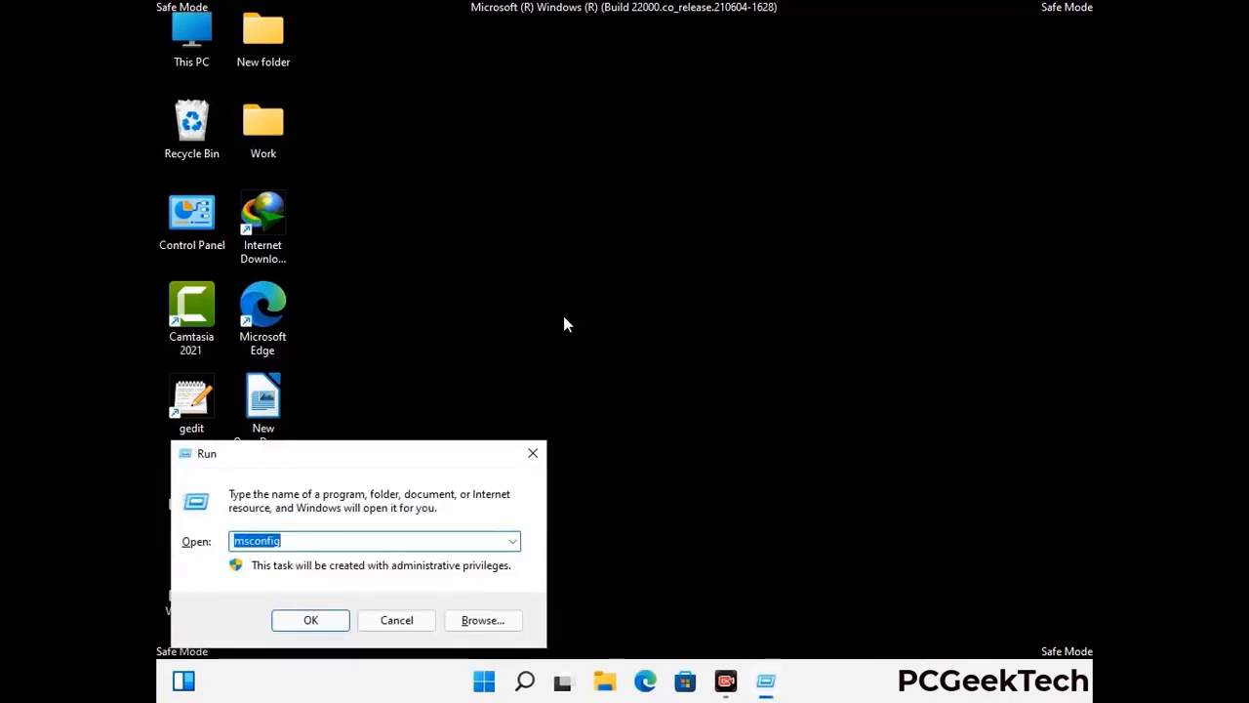
left_click_drag(360, 452, 583, 195)
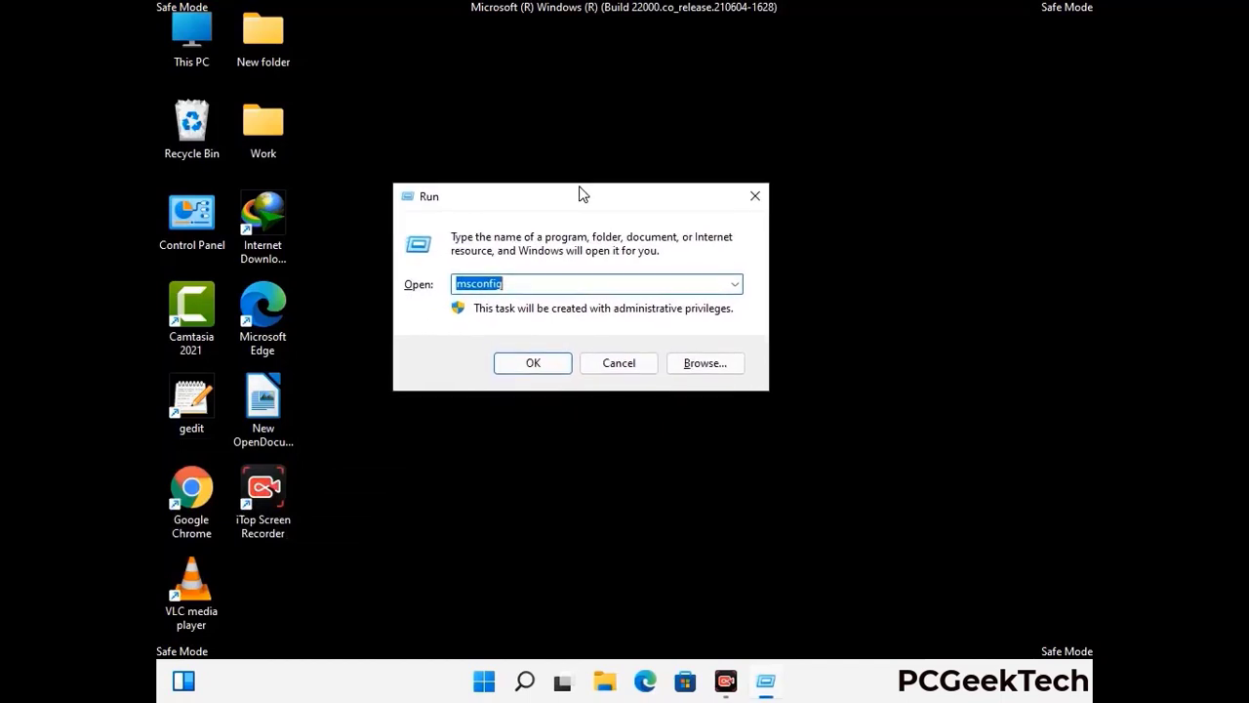
type("%")
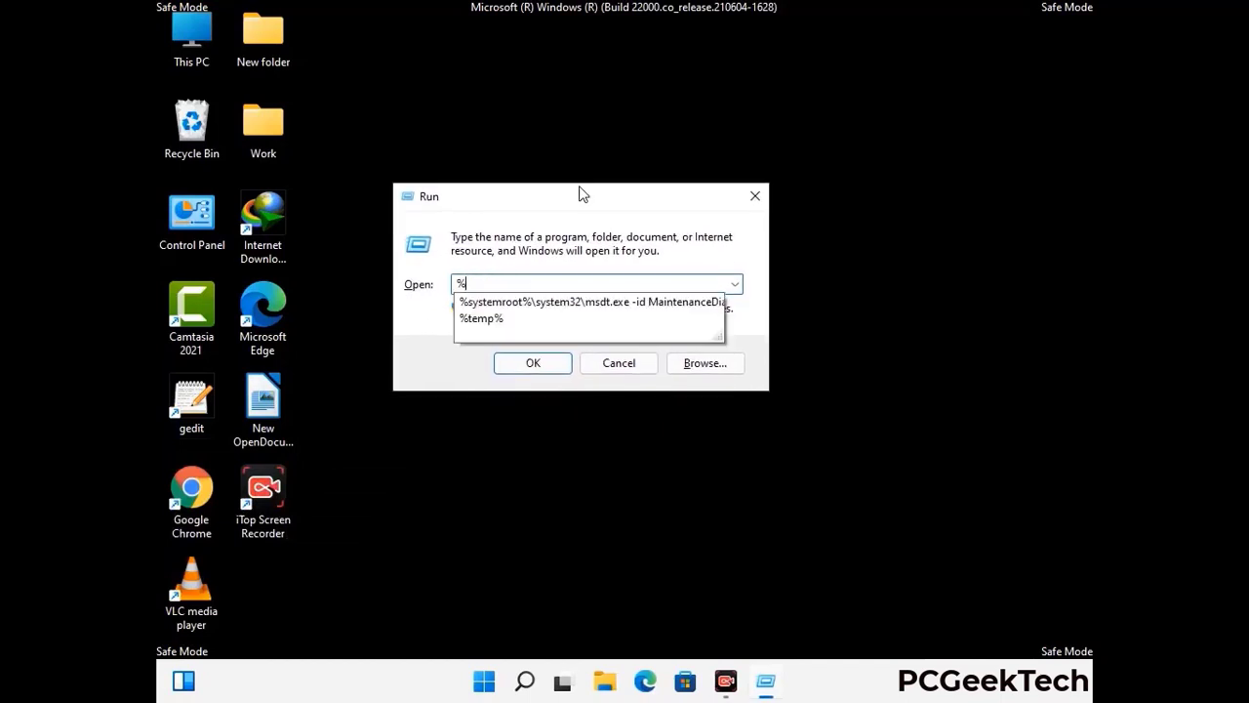
type("a")
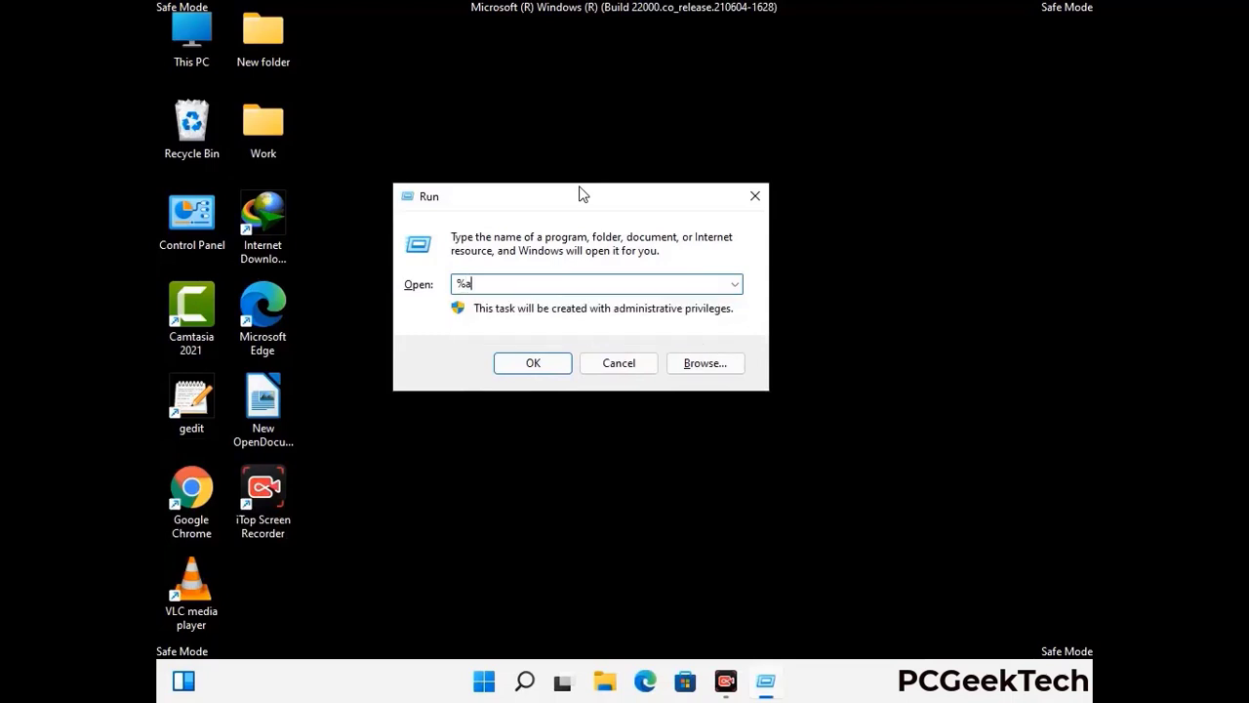
type("ppdata%")
key("Return")
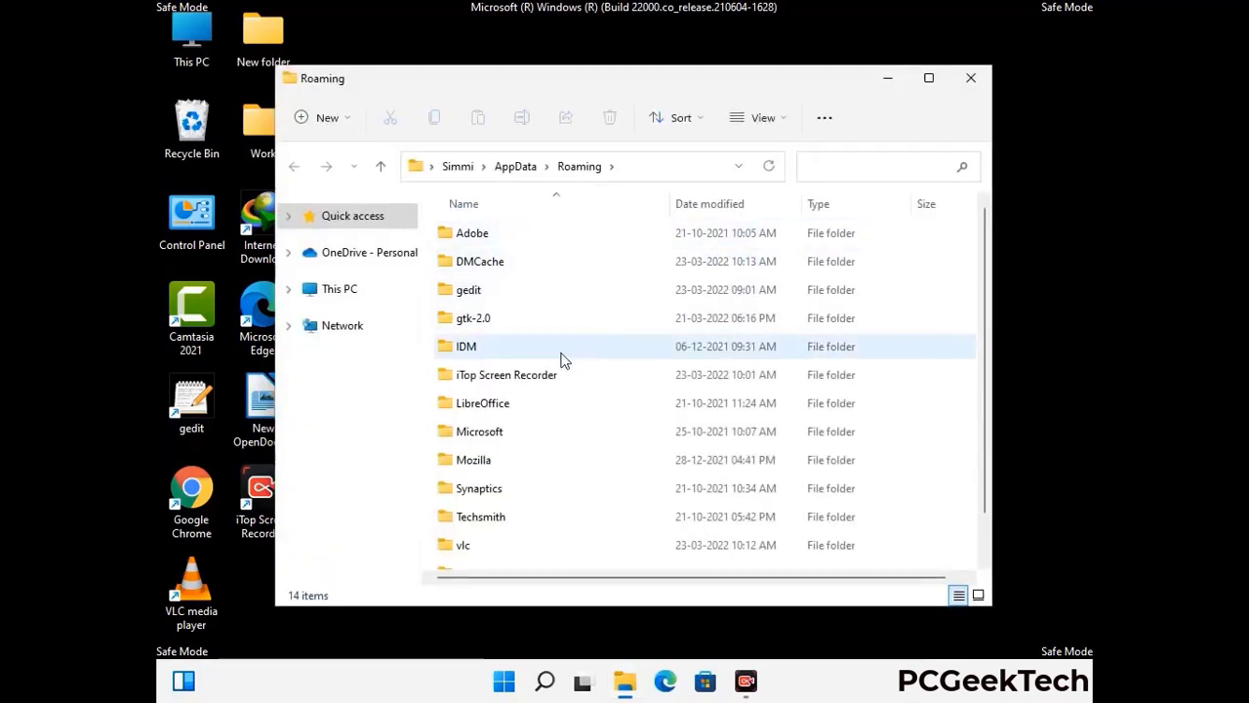
Delete the Zoom folder at the bottom of the Roaming list.
scroll(586, 346, "down", 1)
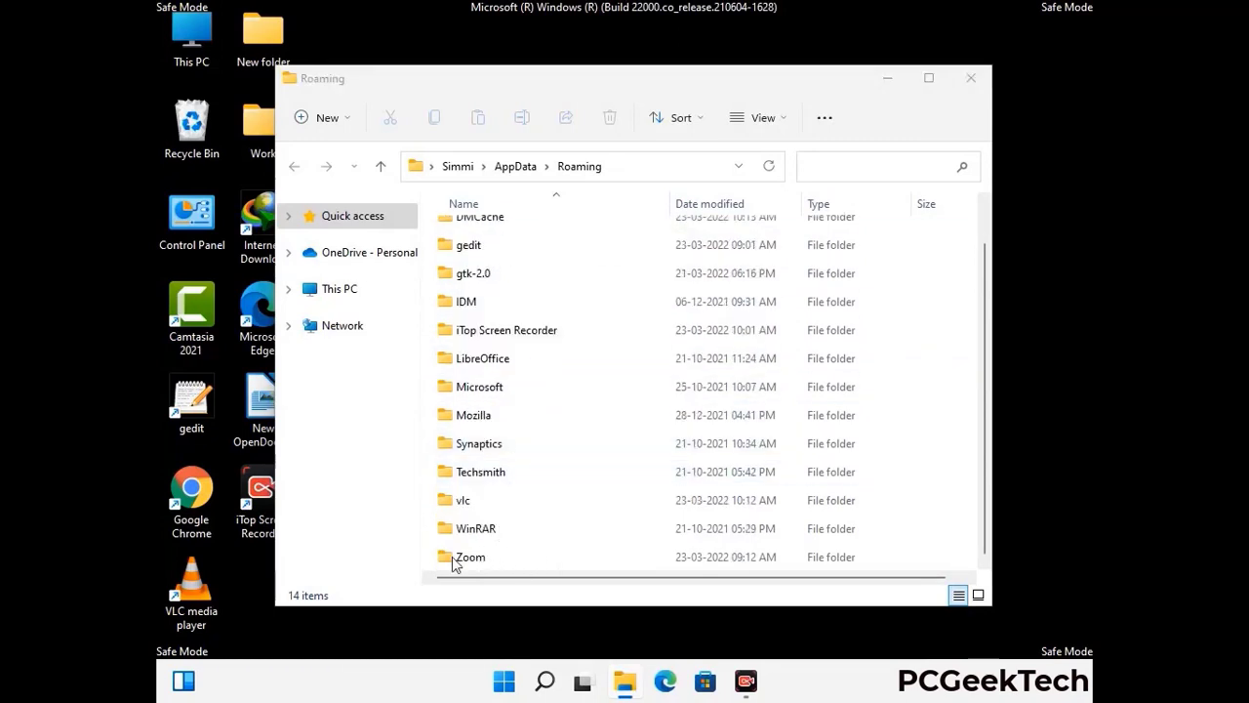
left_click(699, 552)
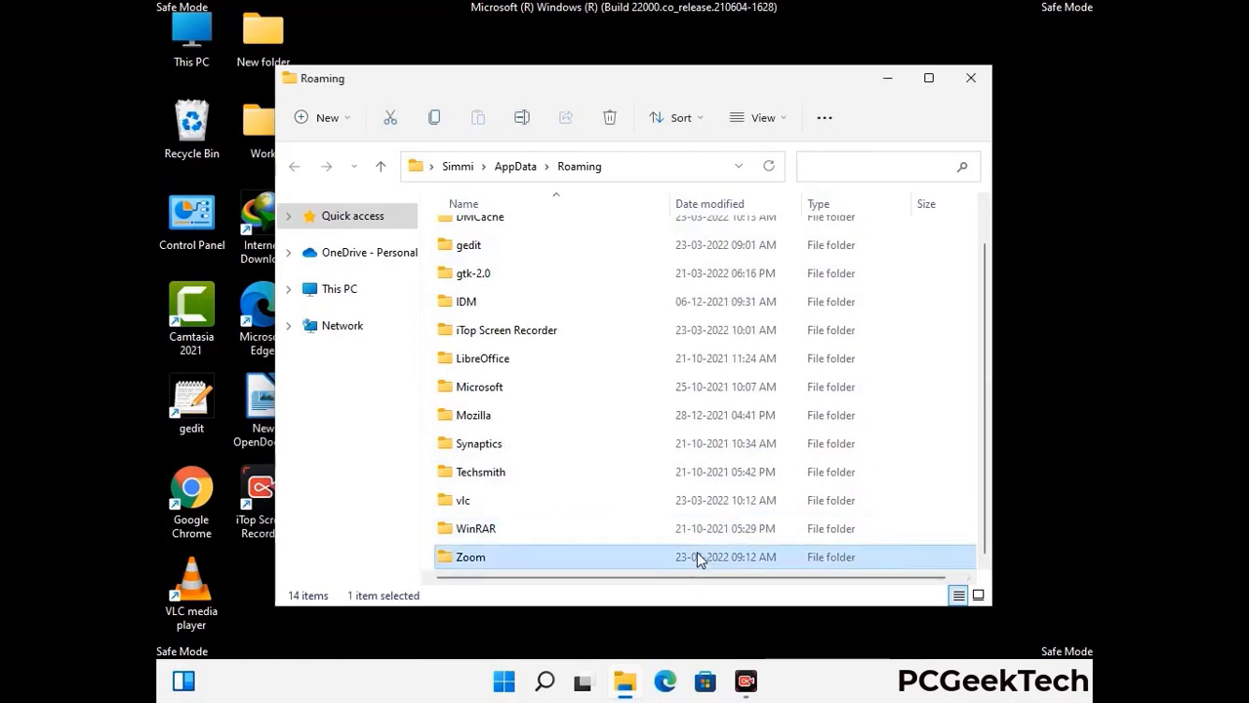
left_click(619, 128)
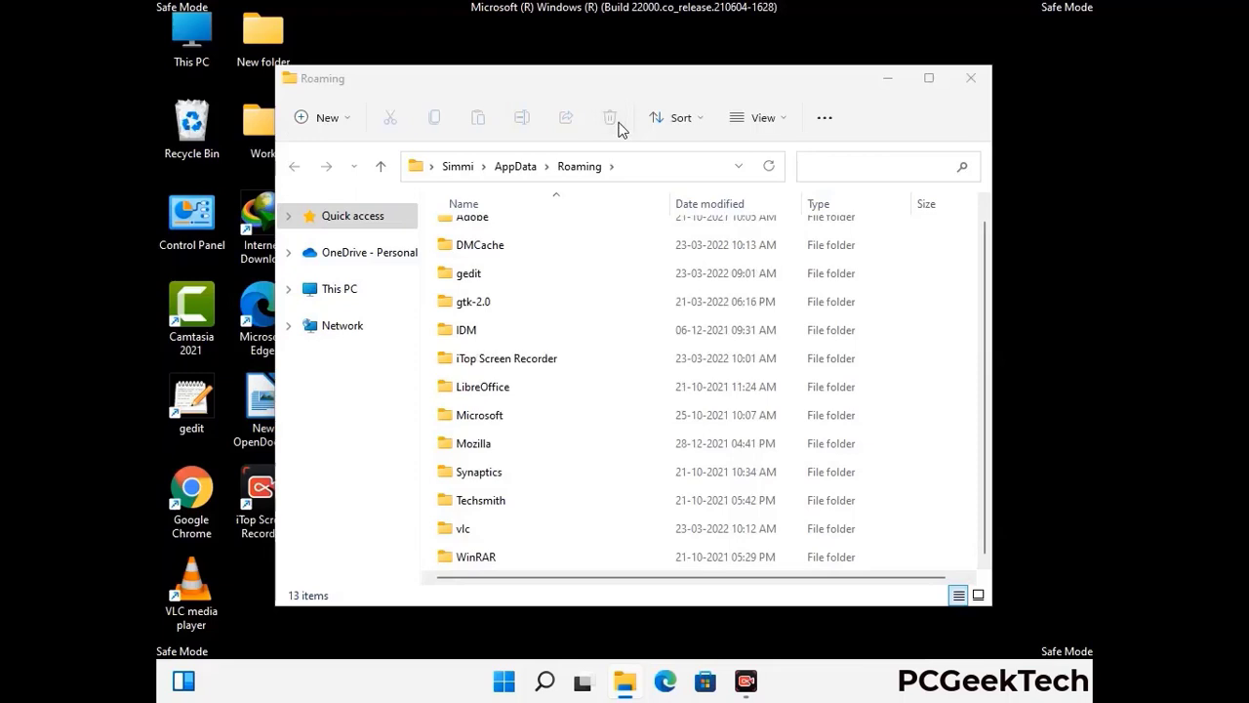
Close Roaming and run %LocalAppData% to open the AppData\Local folder.
left_click(966, 83)
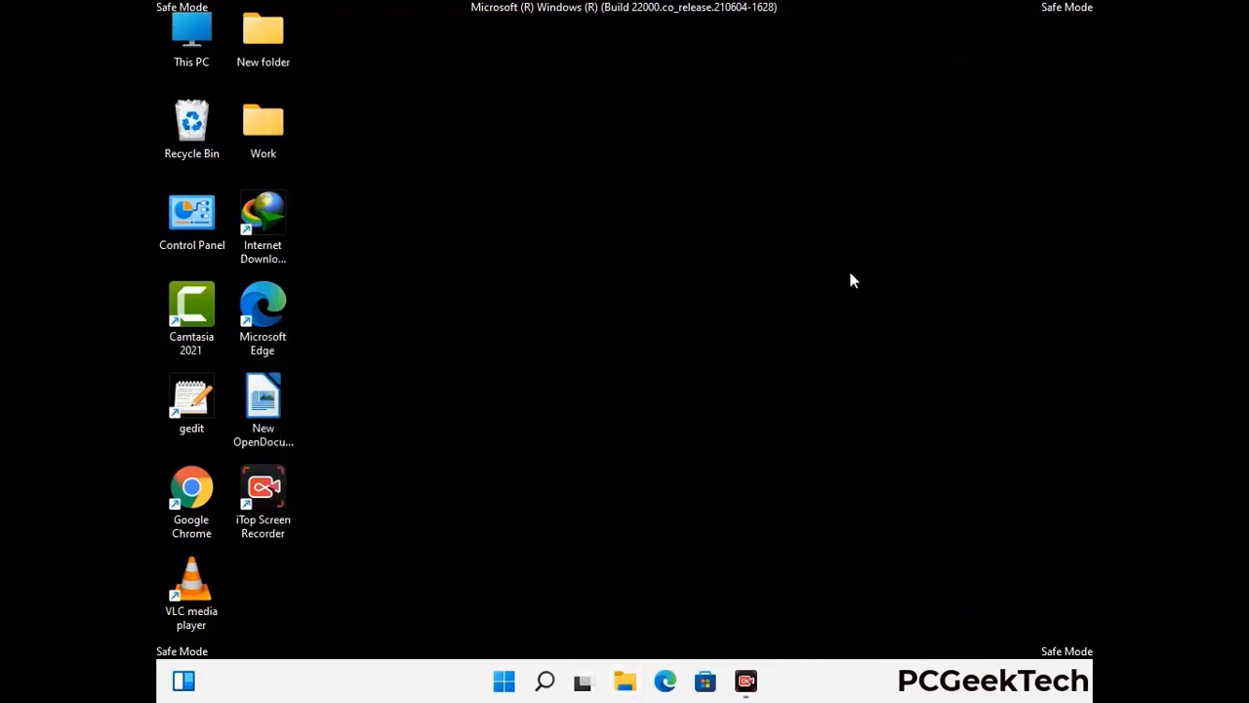
key("super+r")
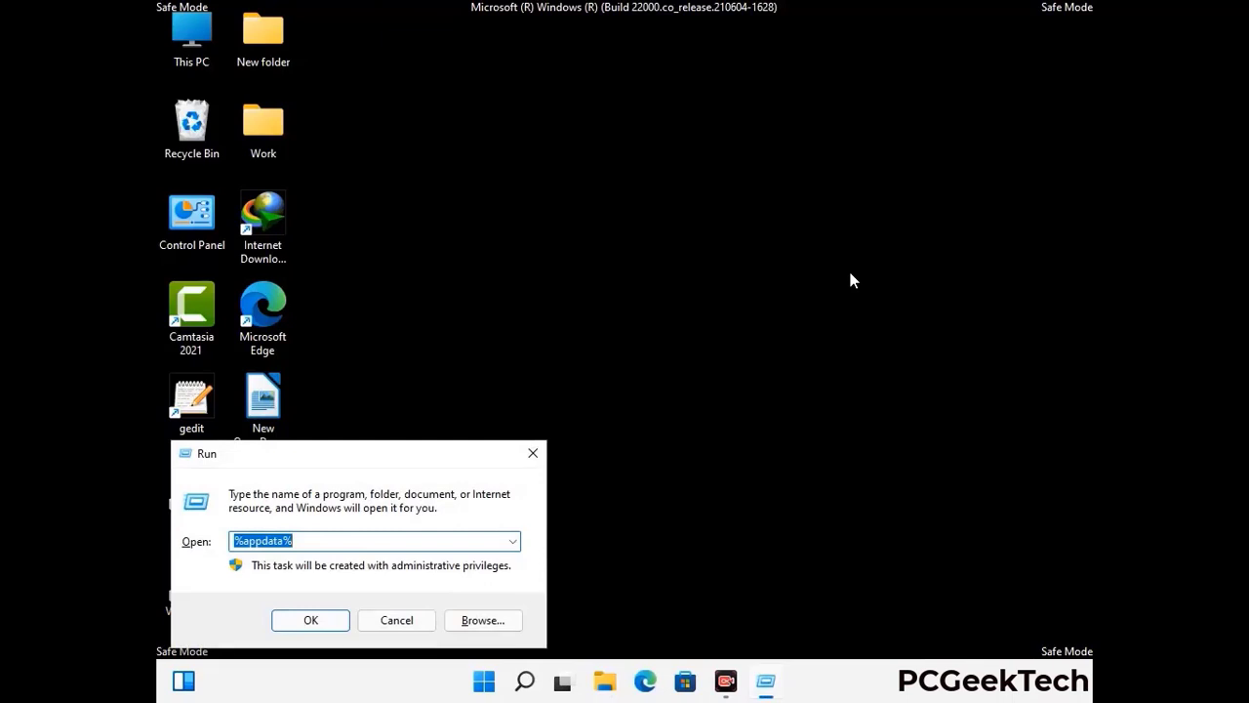
left_click_drag(391, 464, 655, 247)
type("%Loca")
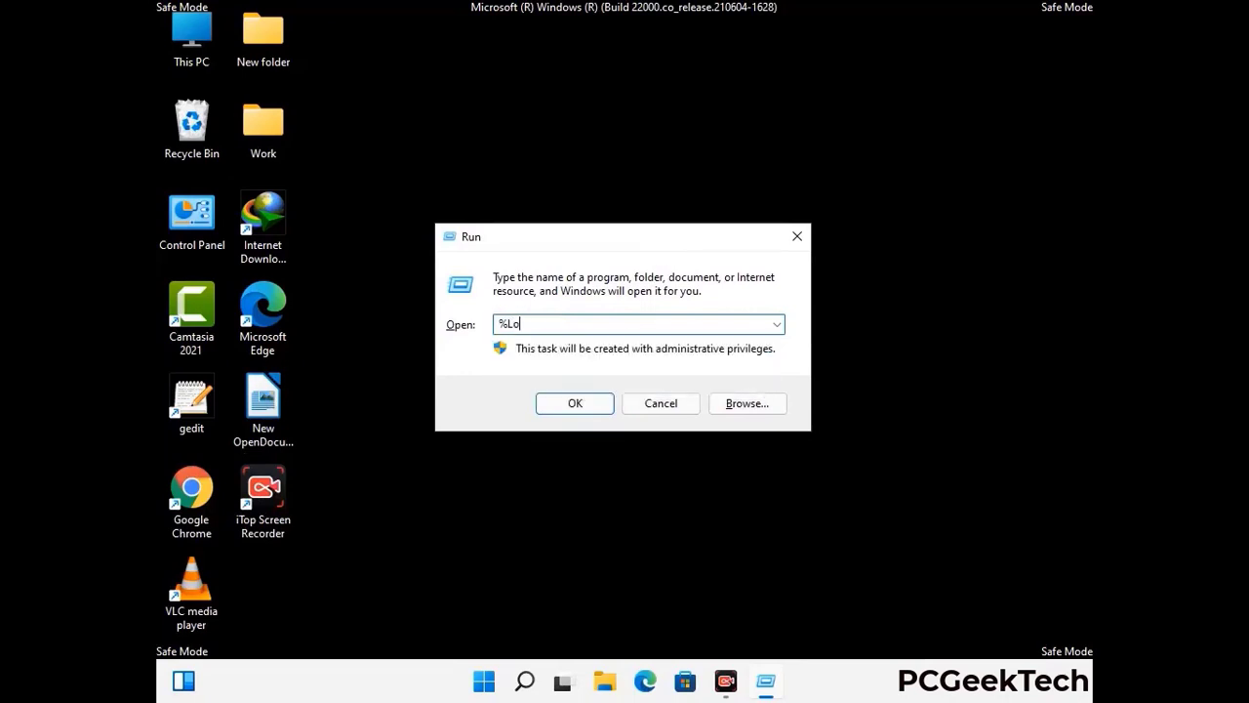
type("lAppData%")
key("Return")
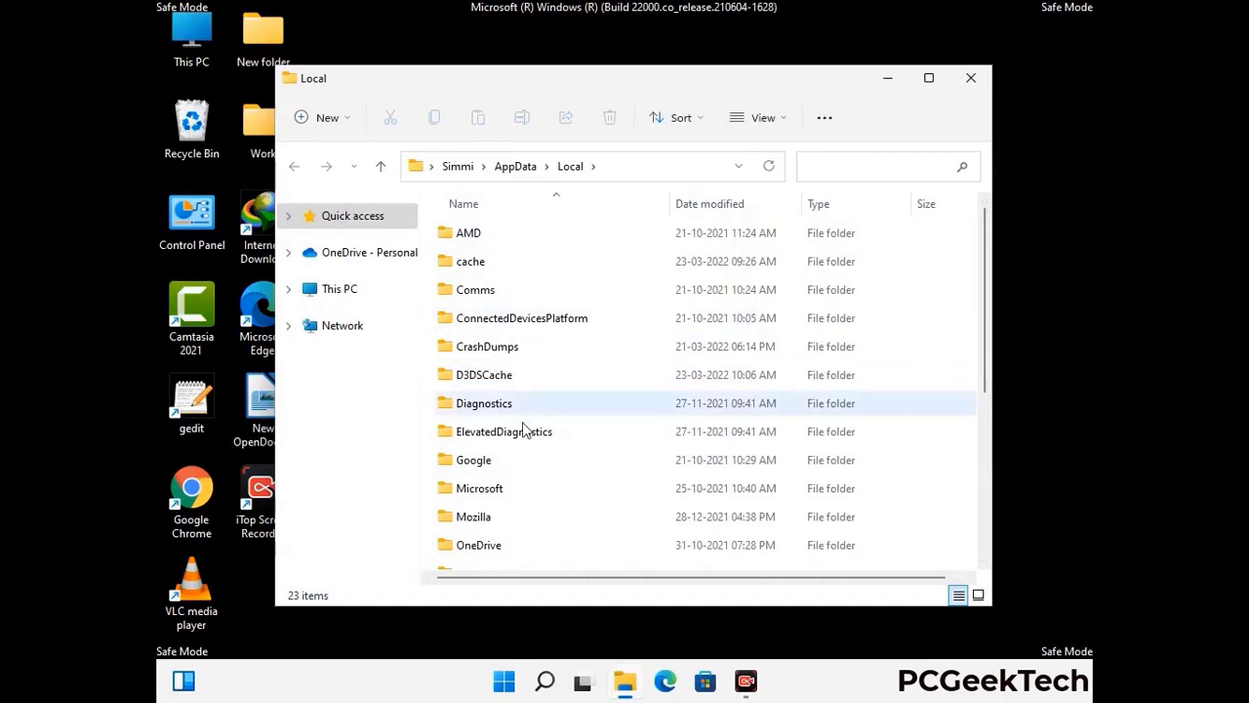
Delete the Mozilla folder from AppData\Local and close the window.
scroll(524, 429, "down", 1)
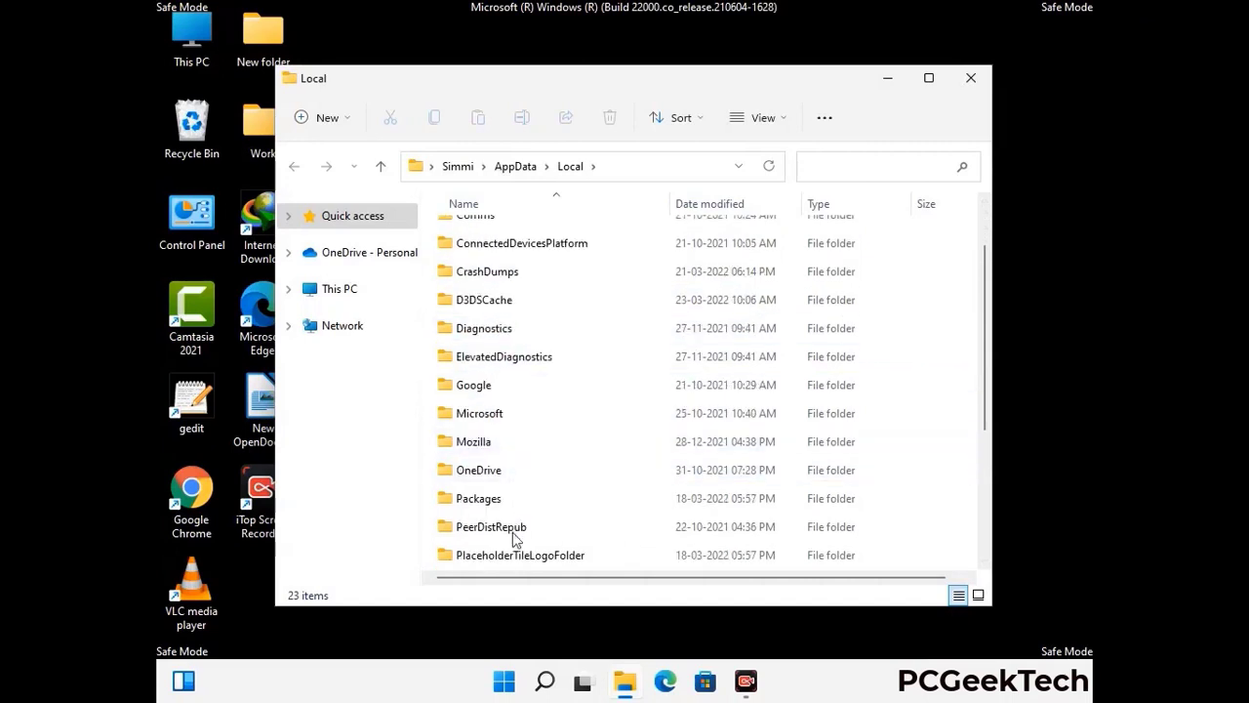
left_click(488, 447)
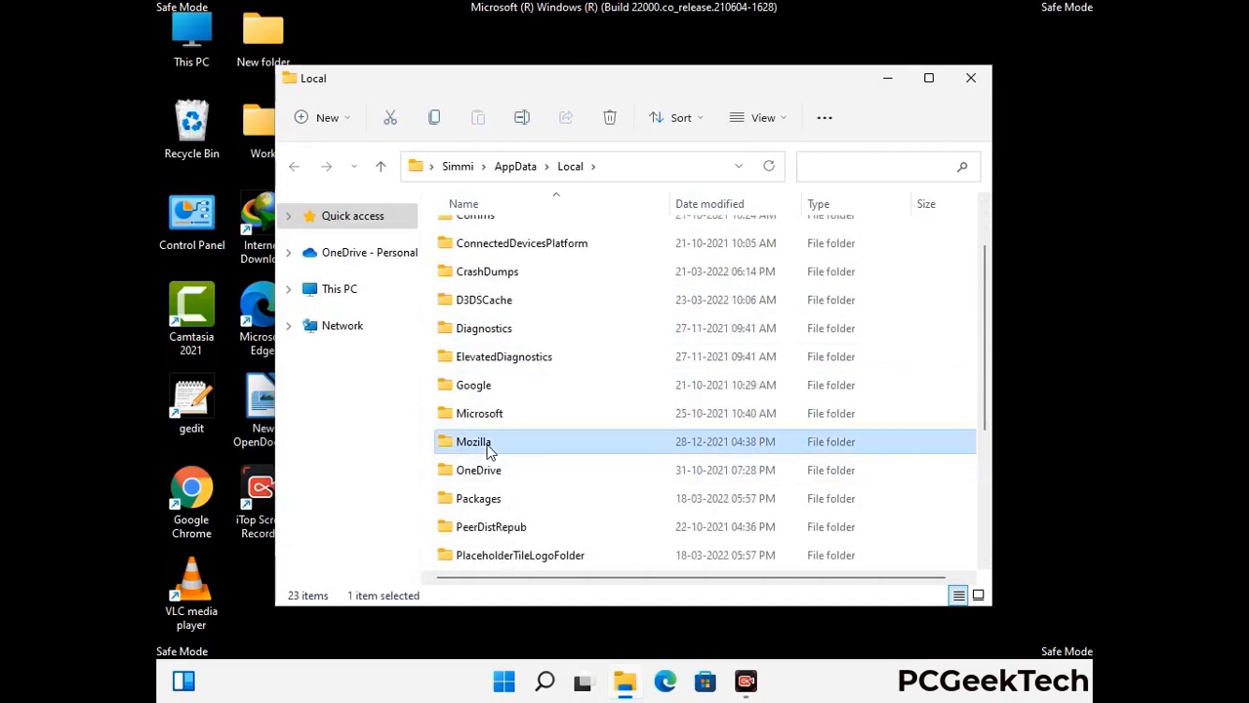
left_click(609, 118)
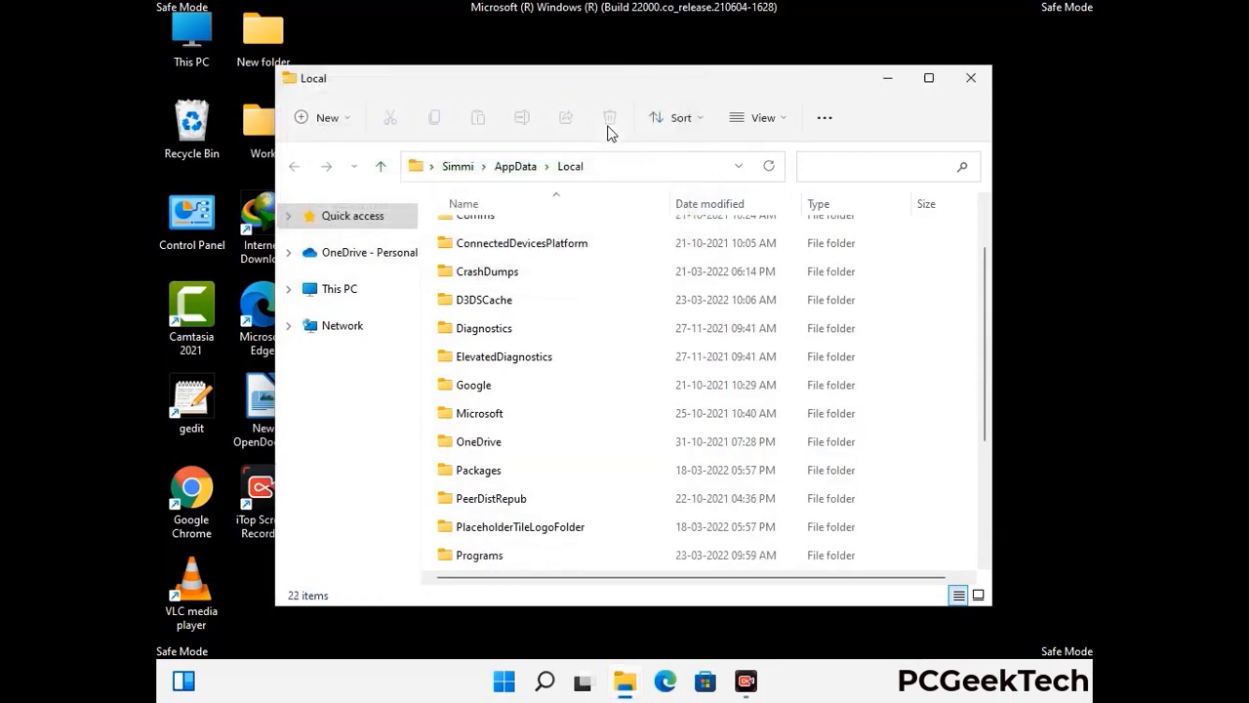
left_click(972, 86)
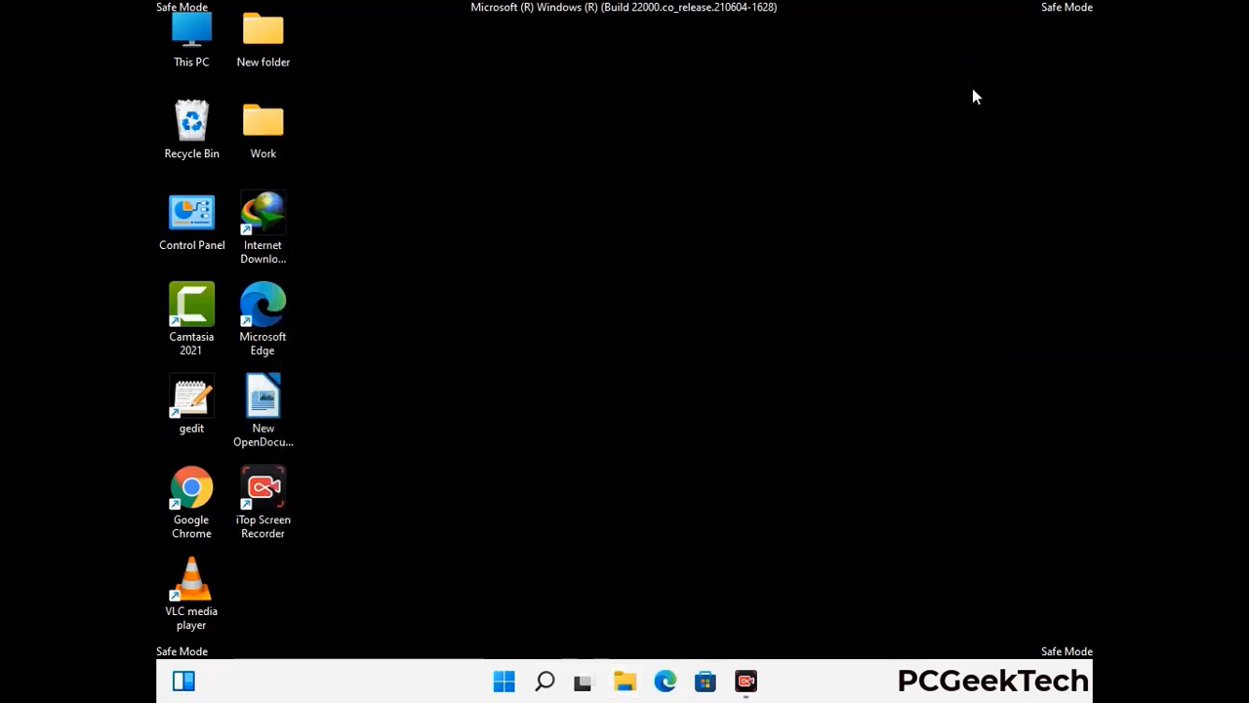
Run %ProgramData% to open the C:\ProgramData folder.
key("super+r")
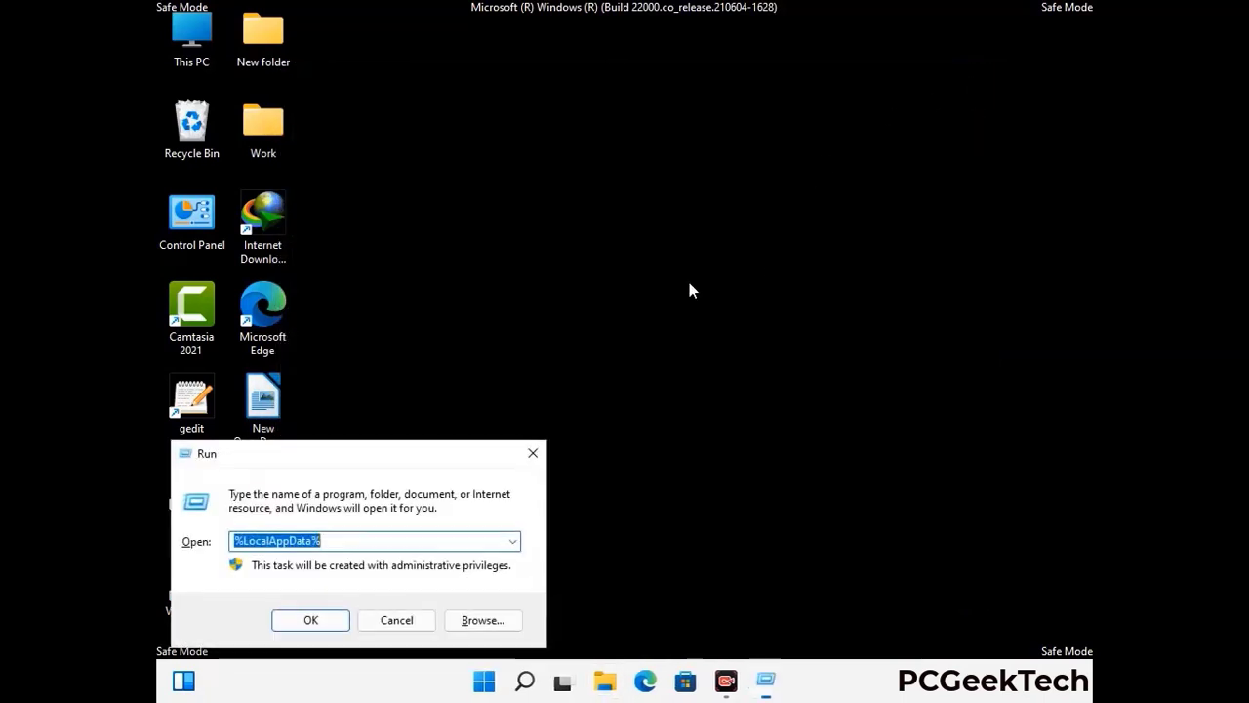
left_click_drag(346, 458, 571, 257)
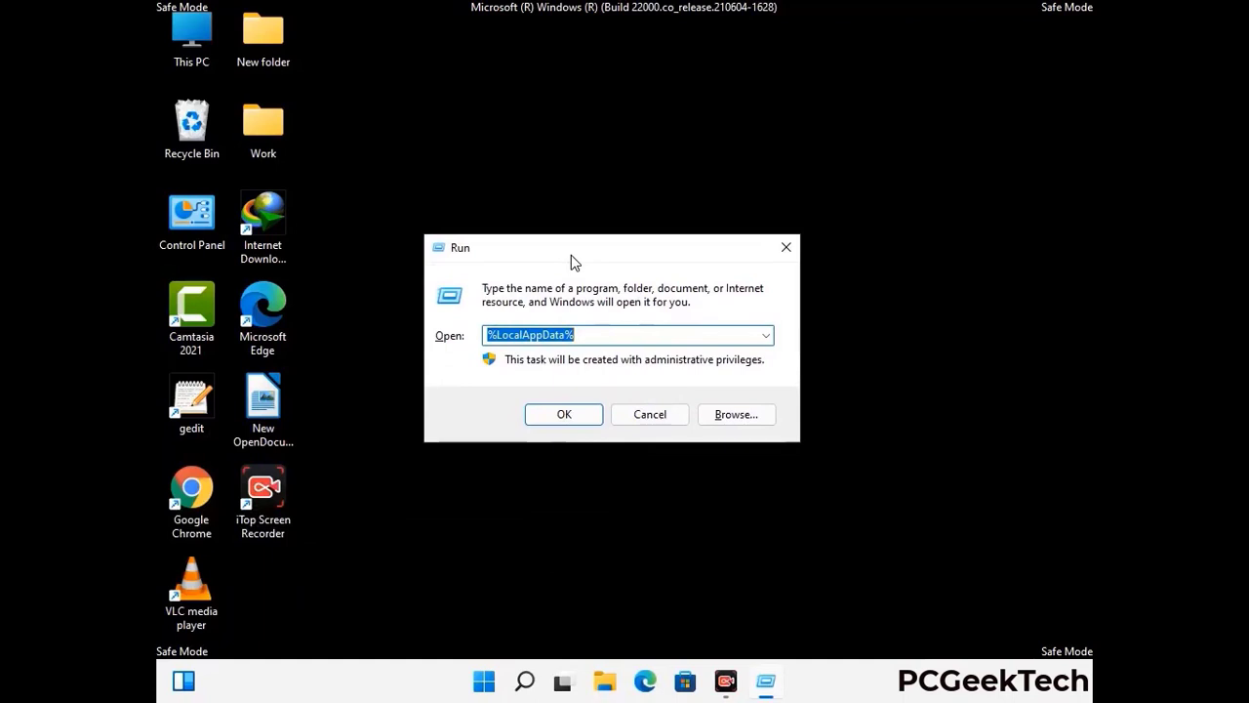
type("%")
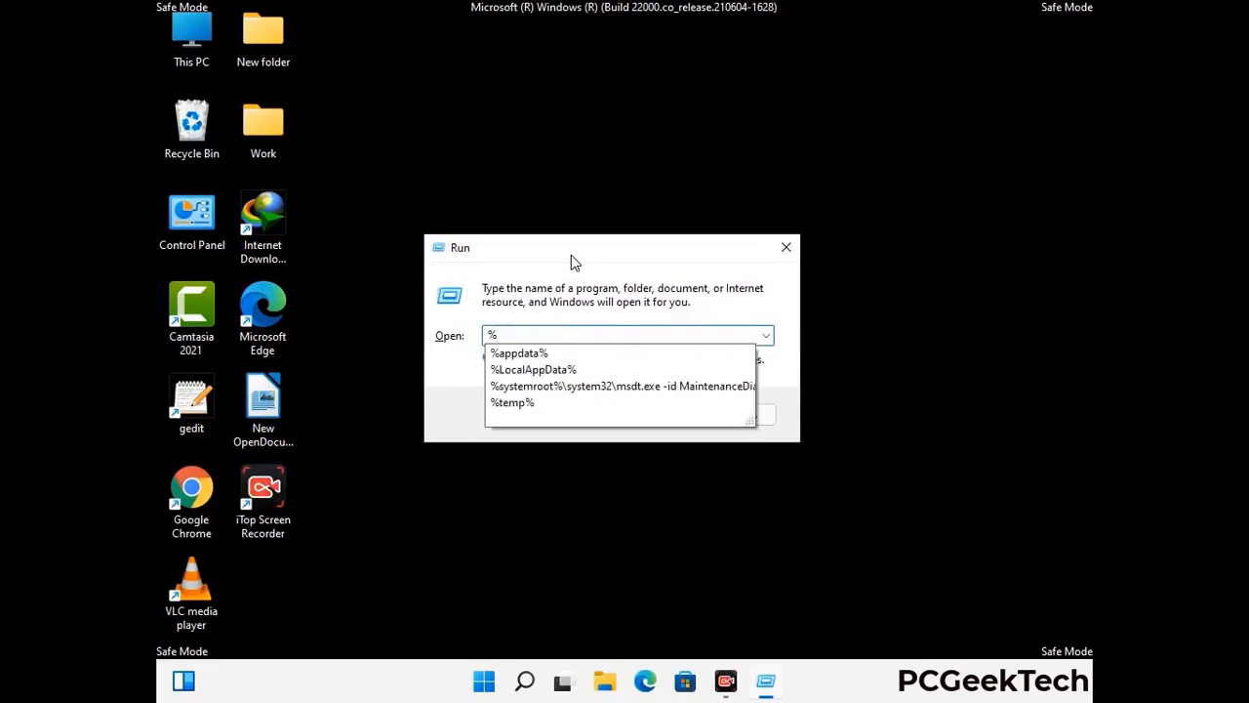
type("ProgramData%")
key("Return")
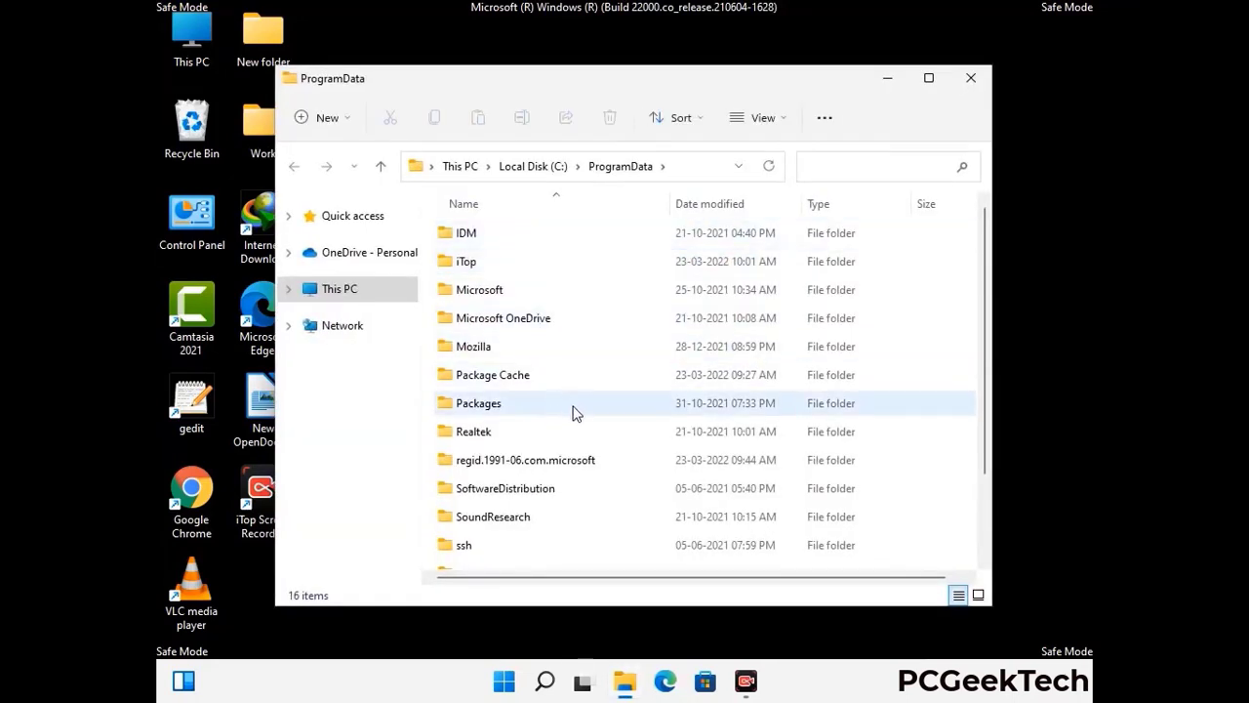
Delete the Mozilla folder from ProgramData and close the window.
scroll(574, 412, "down", 2)
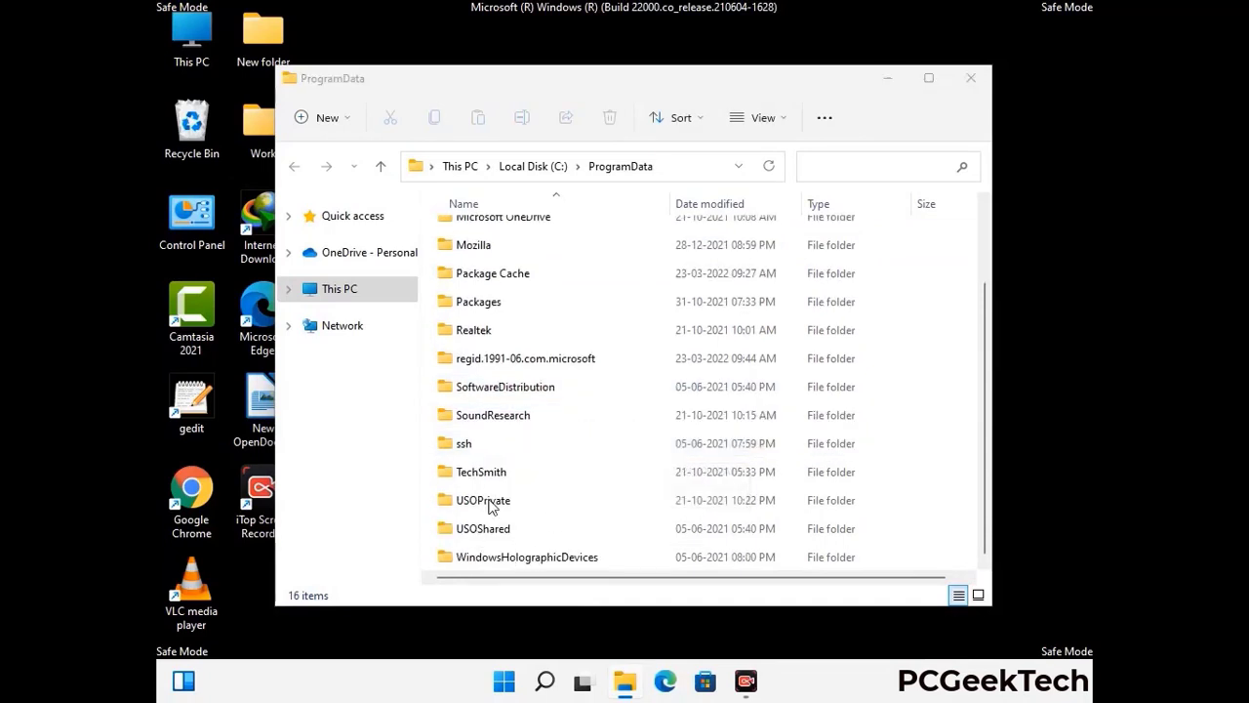
left_click(478, 245)
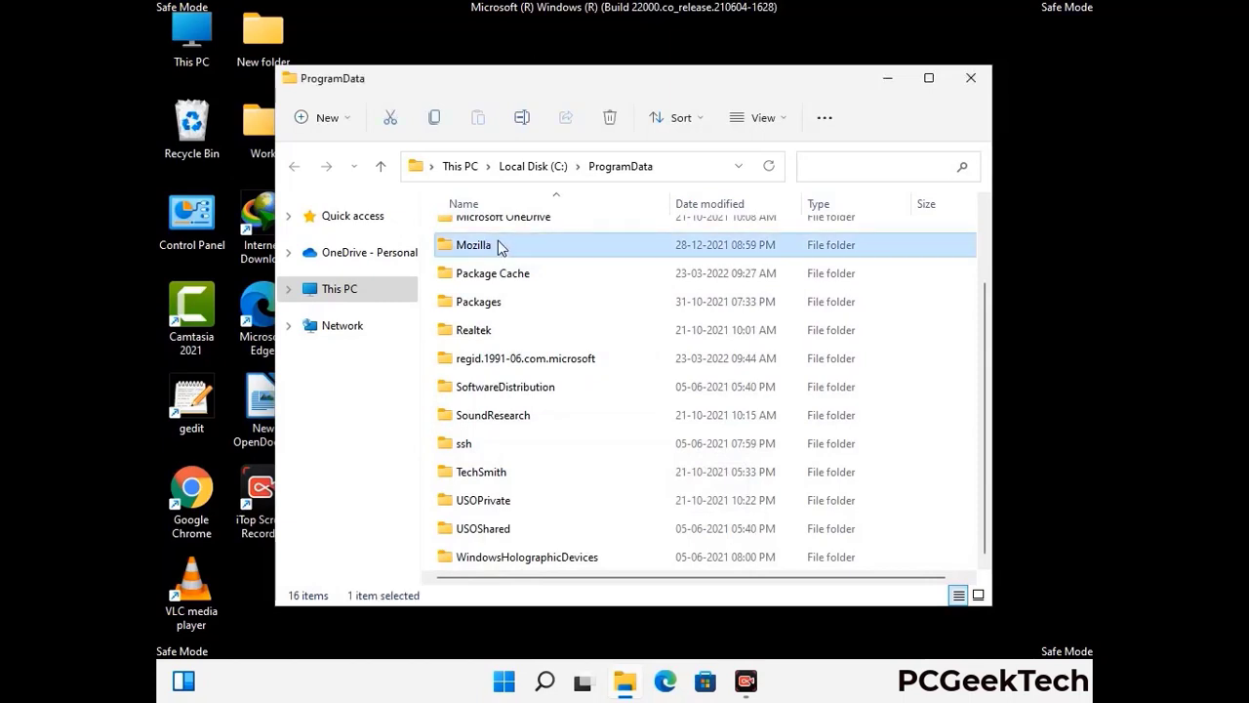
left_click(611, 119)
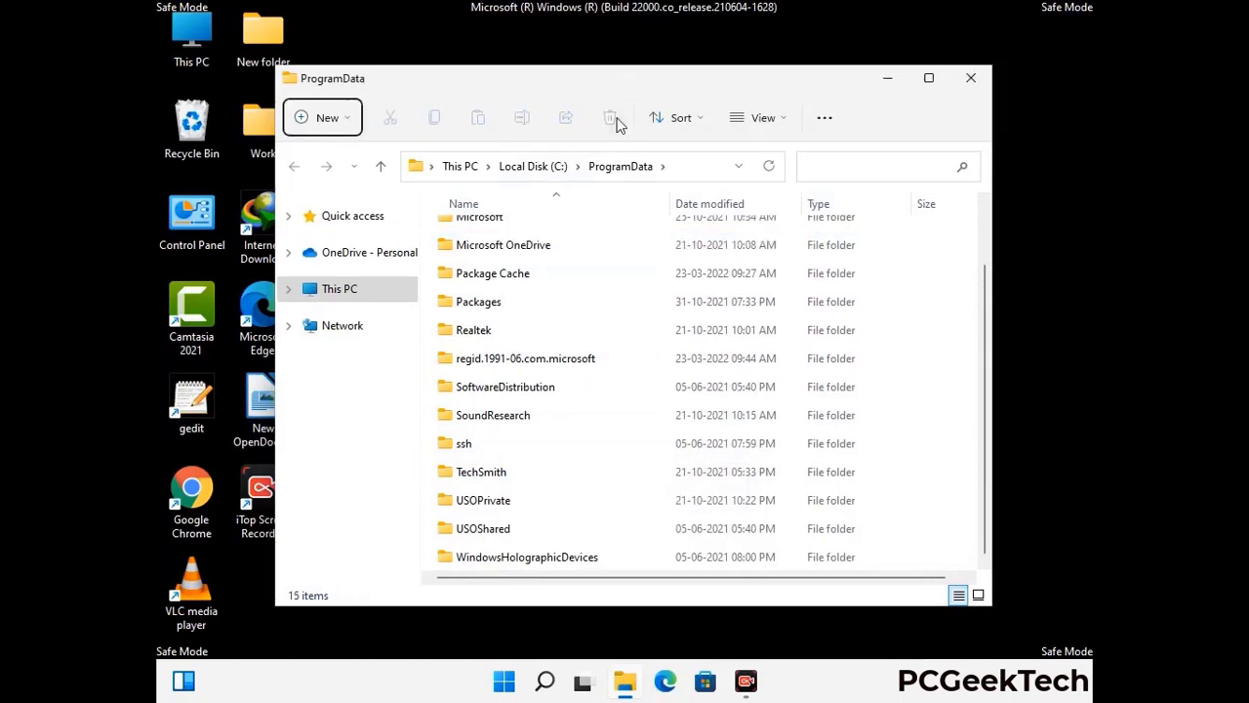
scroll(683, 342, "up", 1)
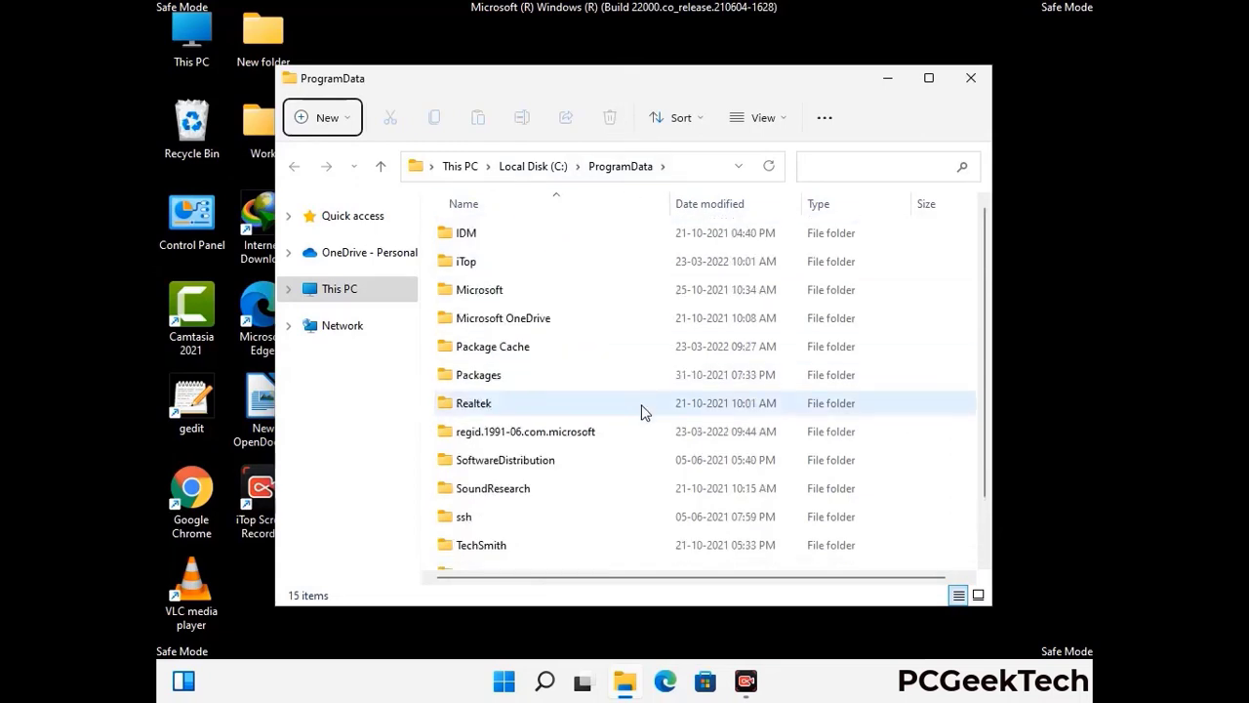
left_click(979, 81)
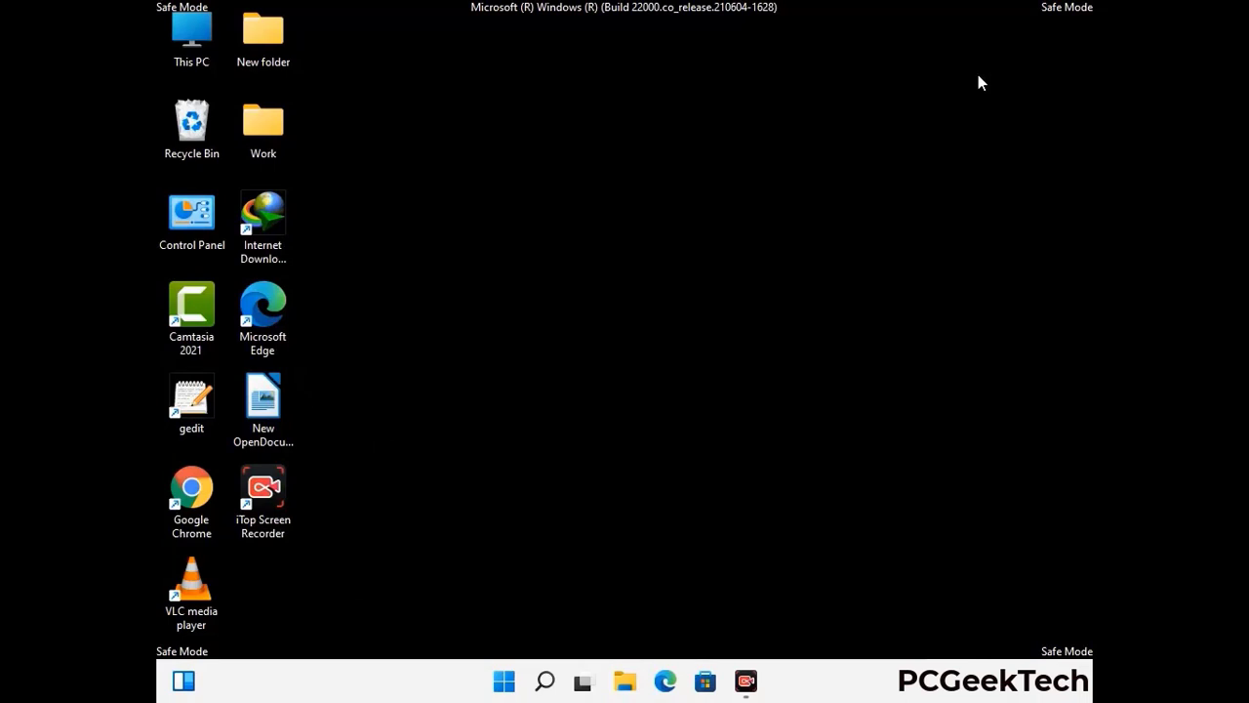
Run %WinDir% to open the C:\Windows folder.
key("super+r")
left_click_drag(407, 453, 652, 253)
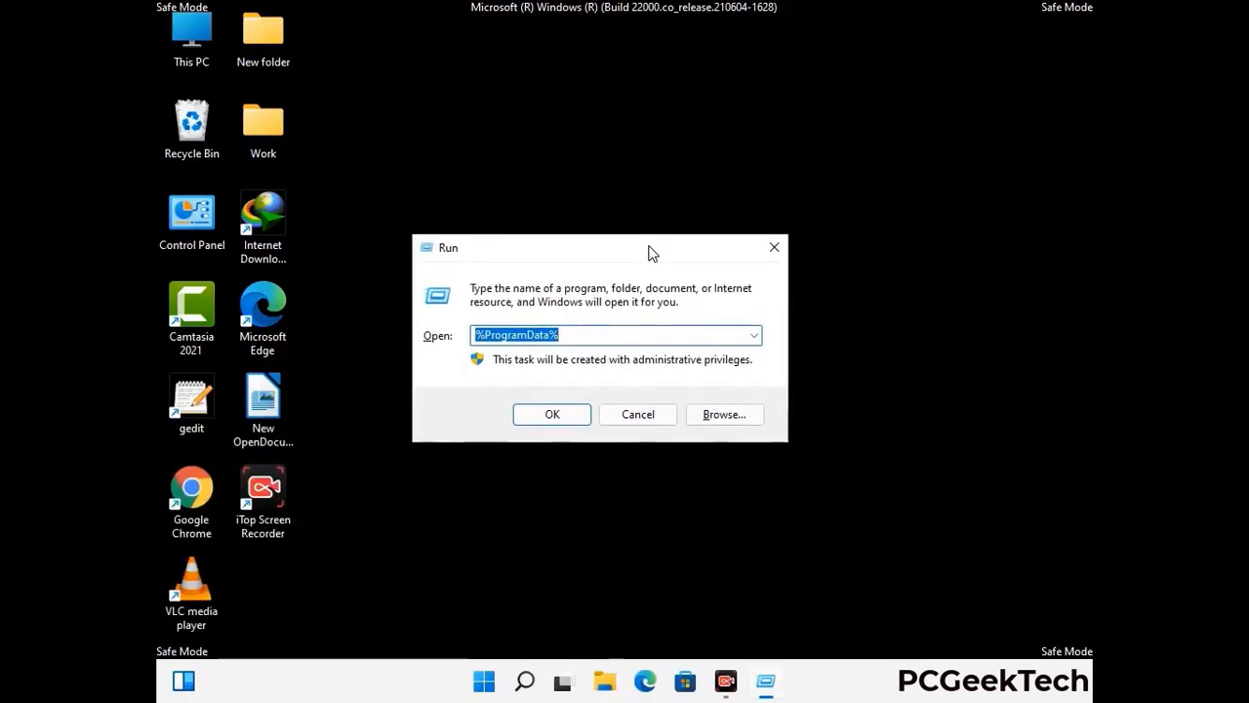
type("%WinDir%")
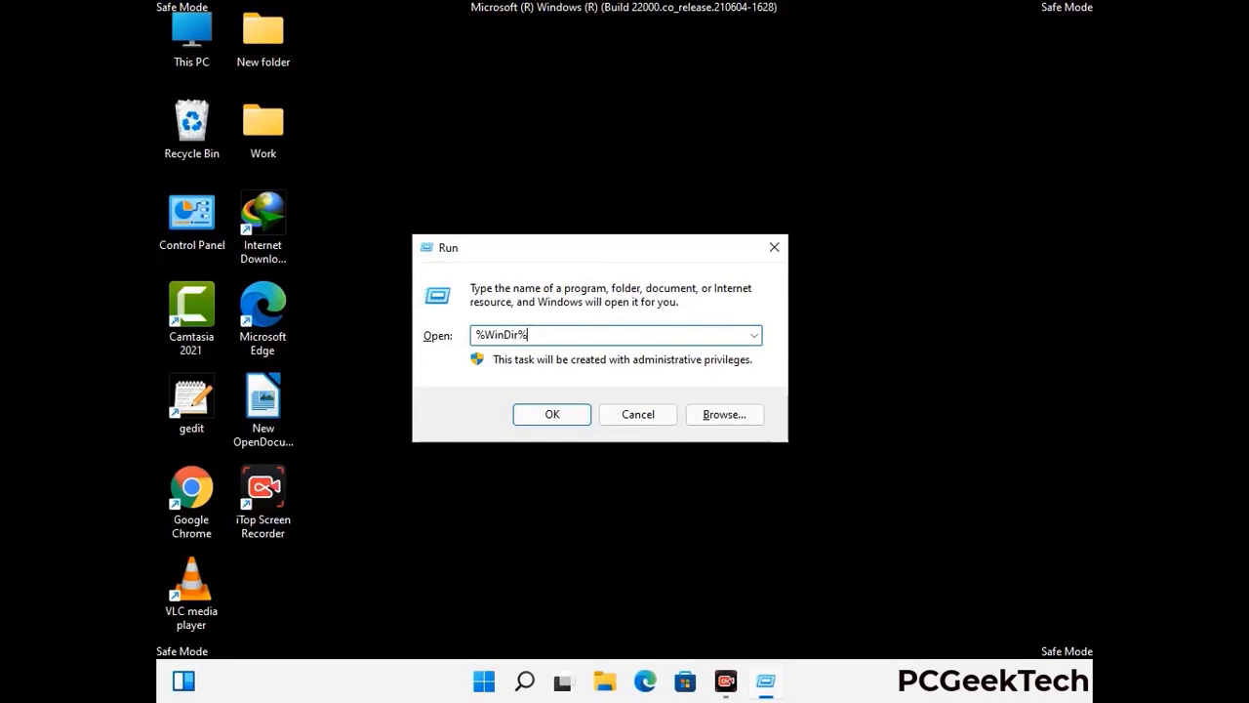
key("Return")
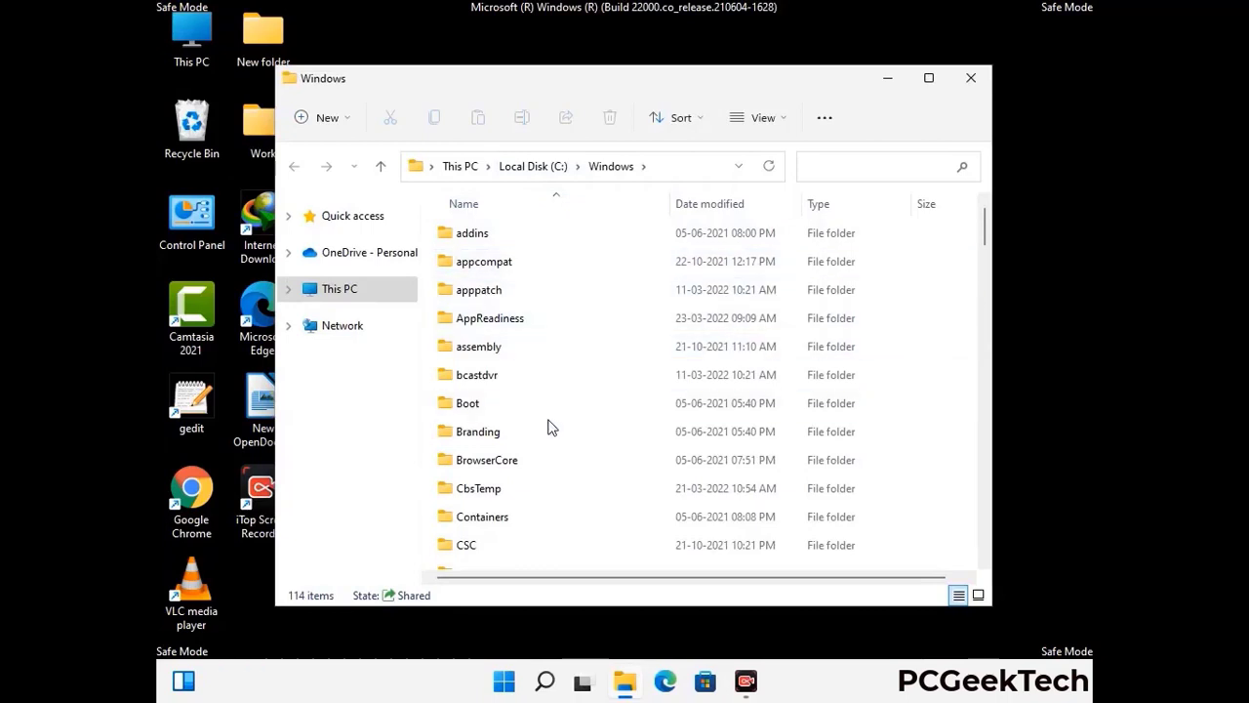
Scroll through the 114 items in C:\Windows, then close the window.
scroll(549, 430, "down", 2)
scroll(549, 436, "down", 1)
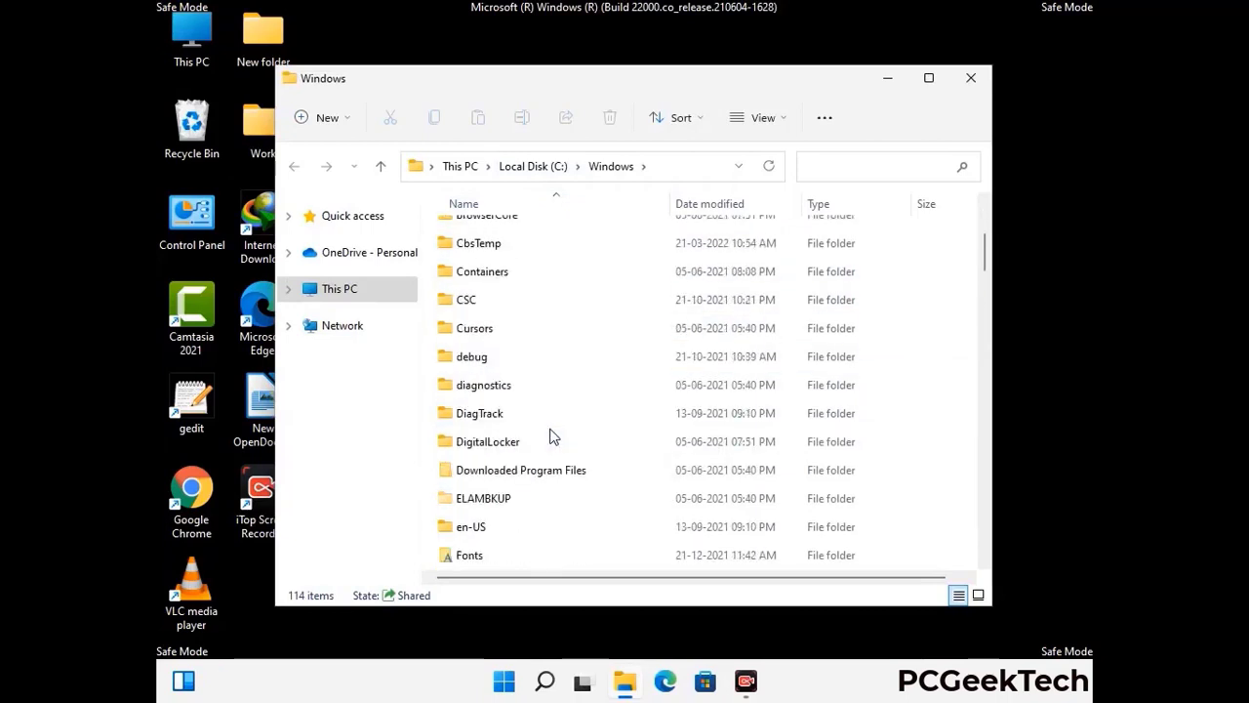
scroll(549, 436, "down", 1)
scroll(550, 439, "down", 4)
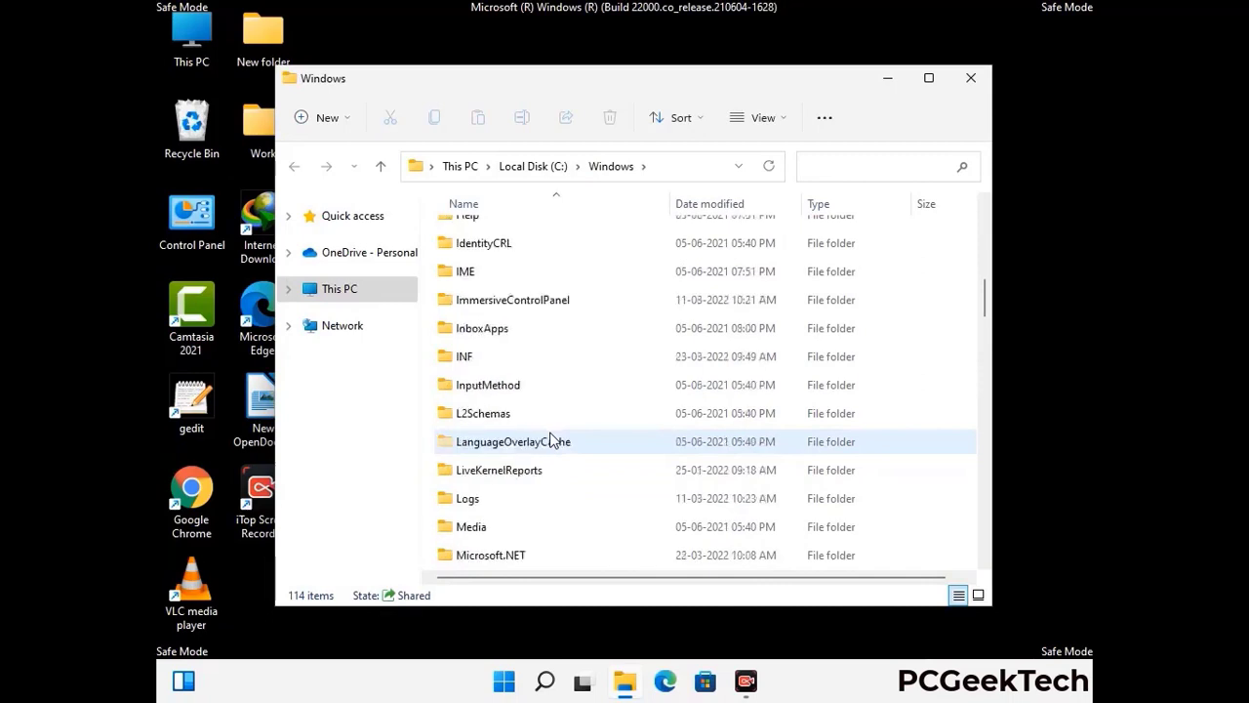
scroll(549, 441, "down", 1)
scroll(549, 439, "down", 6)
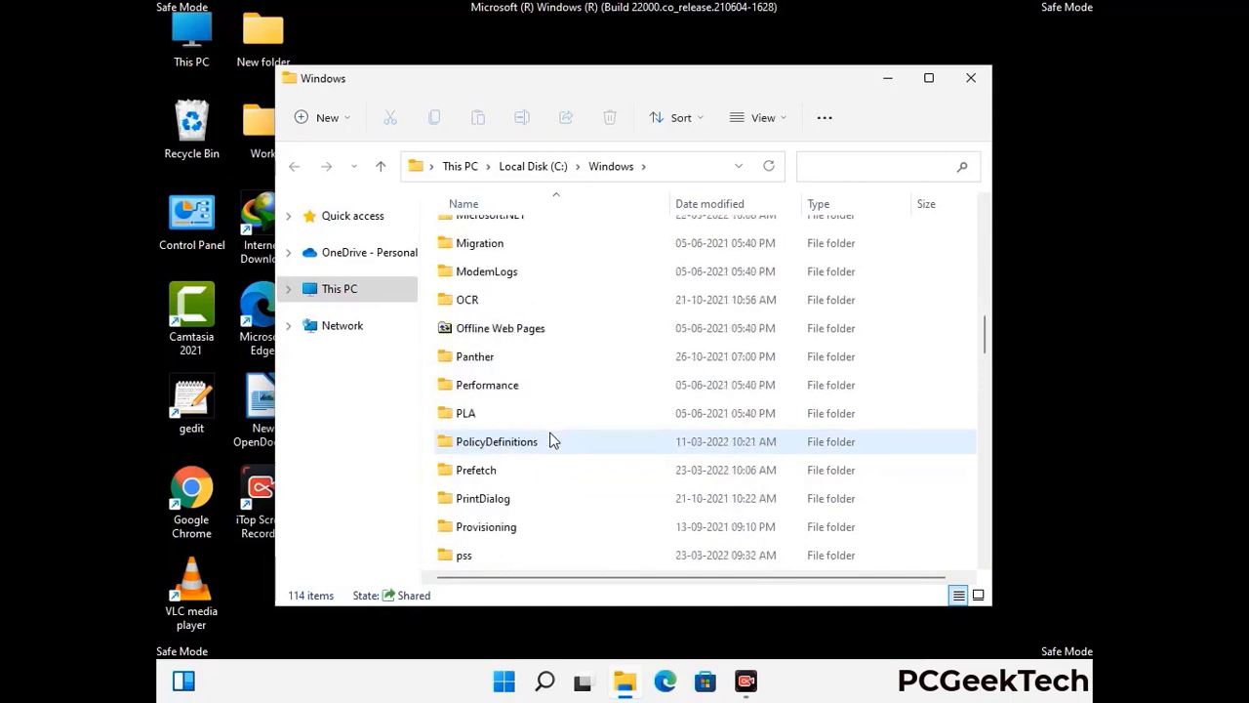
scroll(550, 441, "down", 7)
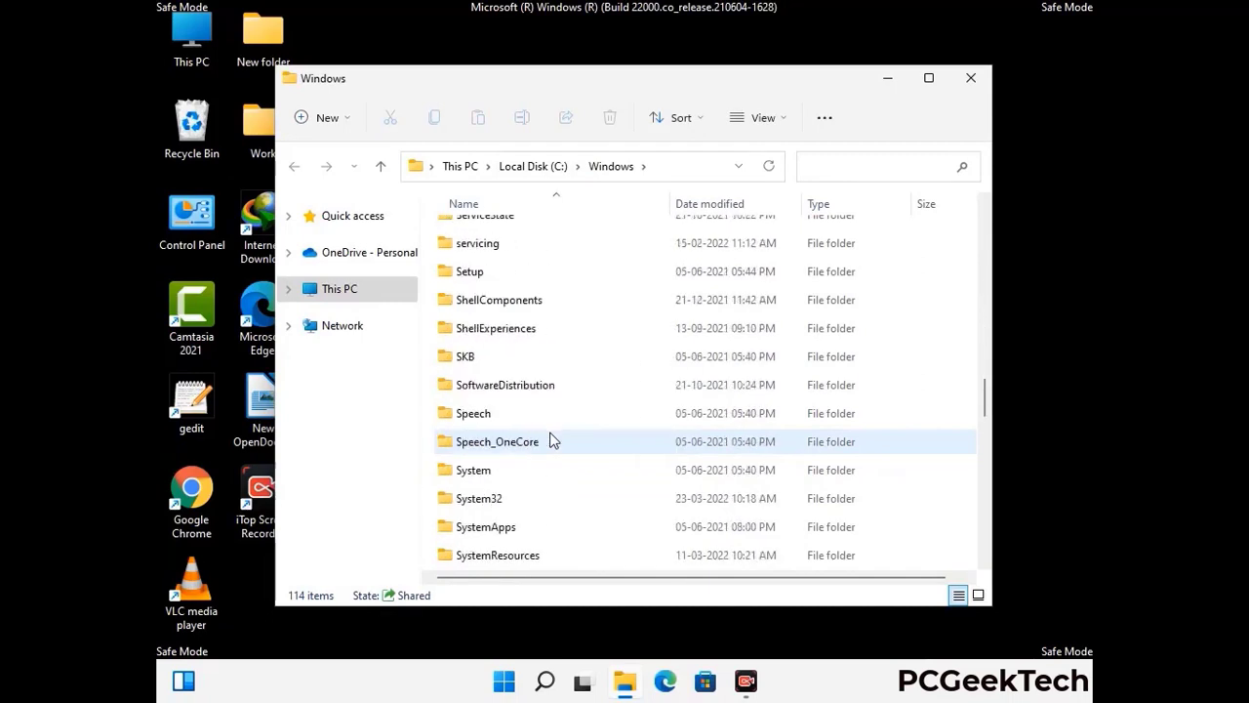
scroll(549, 441, "down", 11)
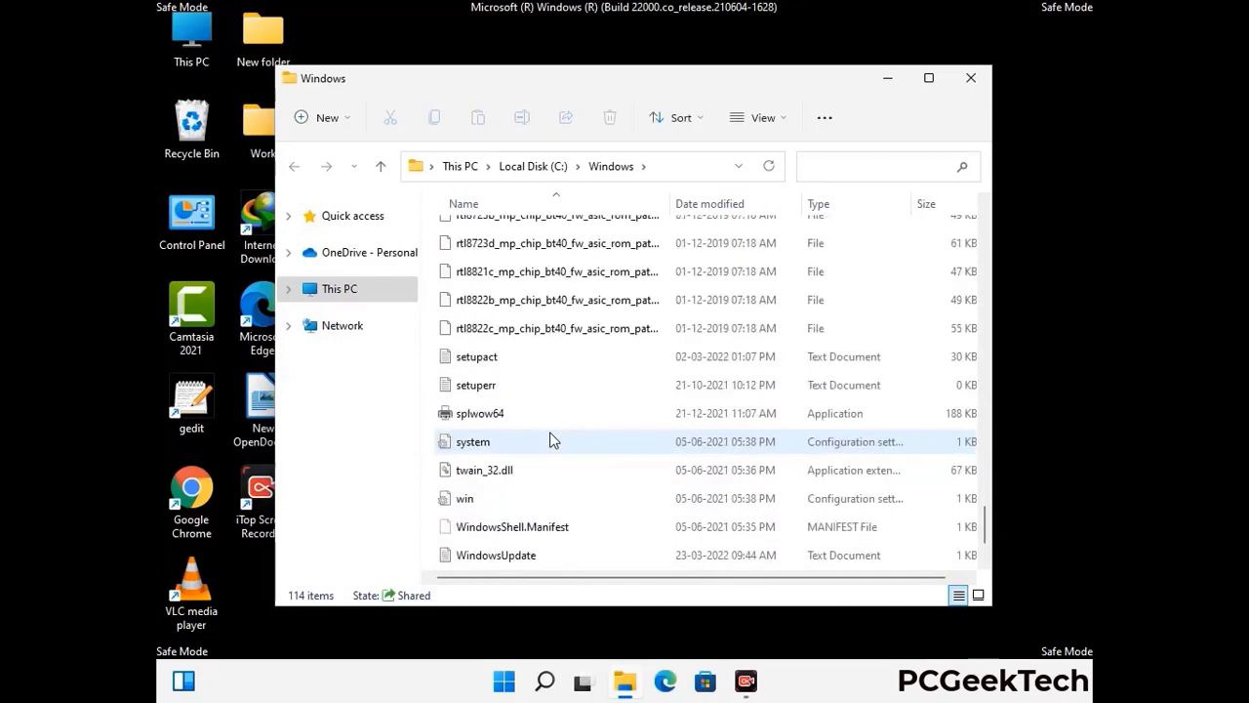
scroll(550, 441, "down", 1)
scroll(552, 441, "up", 15)
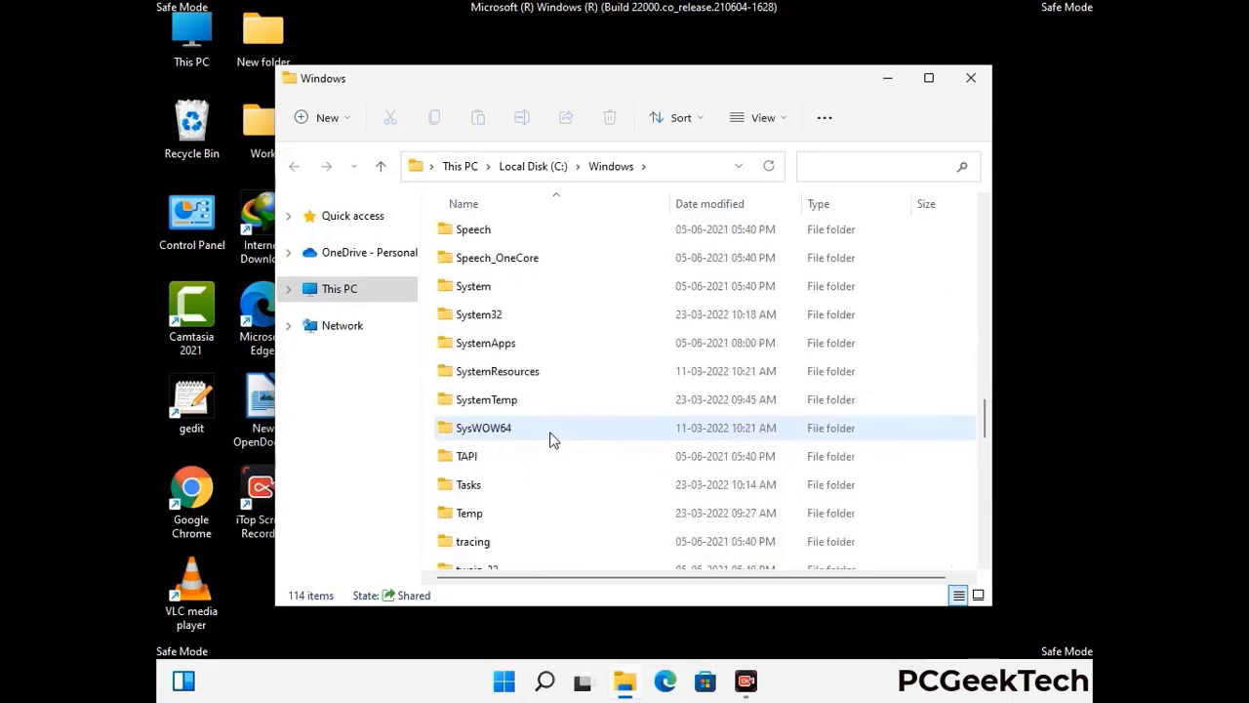
scroll(549, 439, "up", 3)
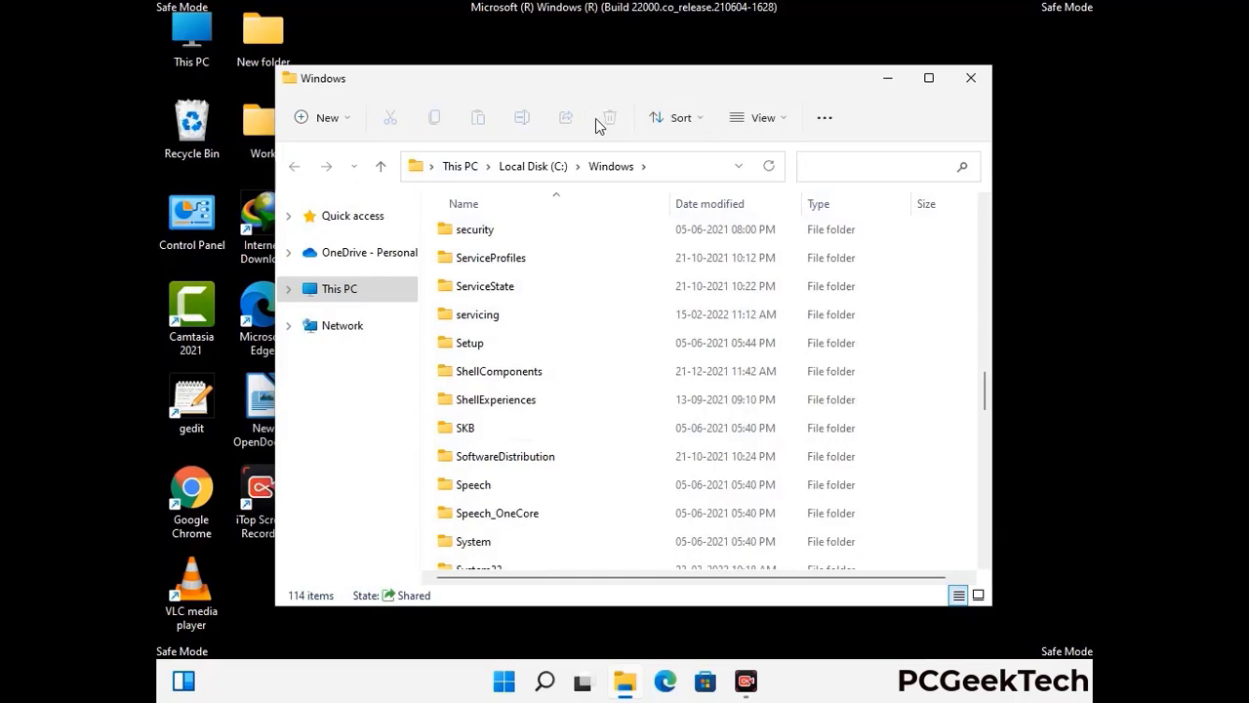
left_click(973, 77)
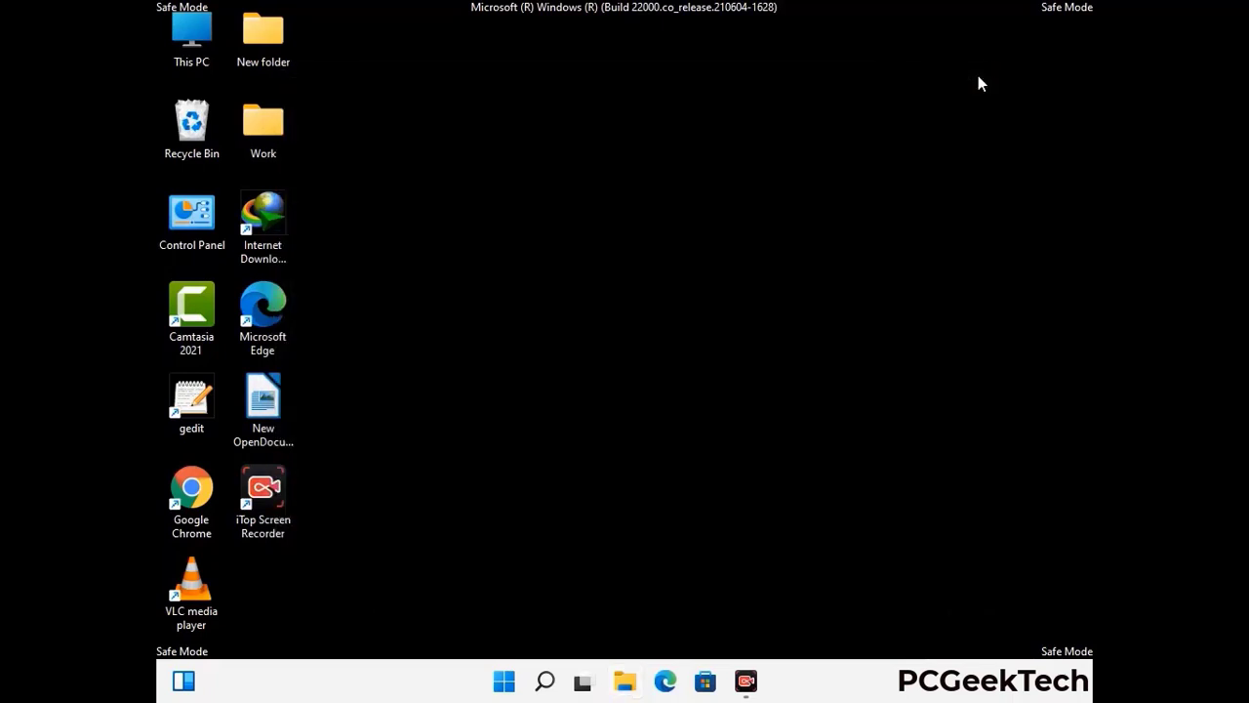
Run %temp% to open the user's AppData\Local\Temp folder.
key("super+r")
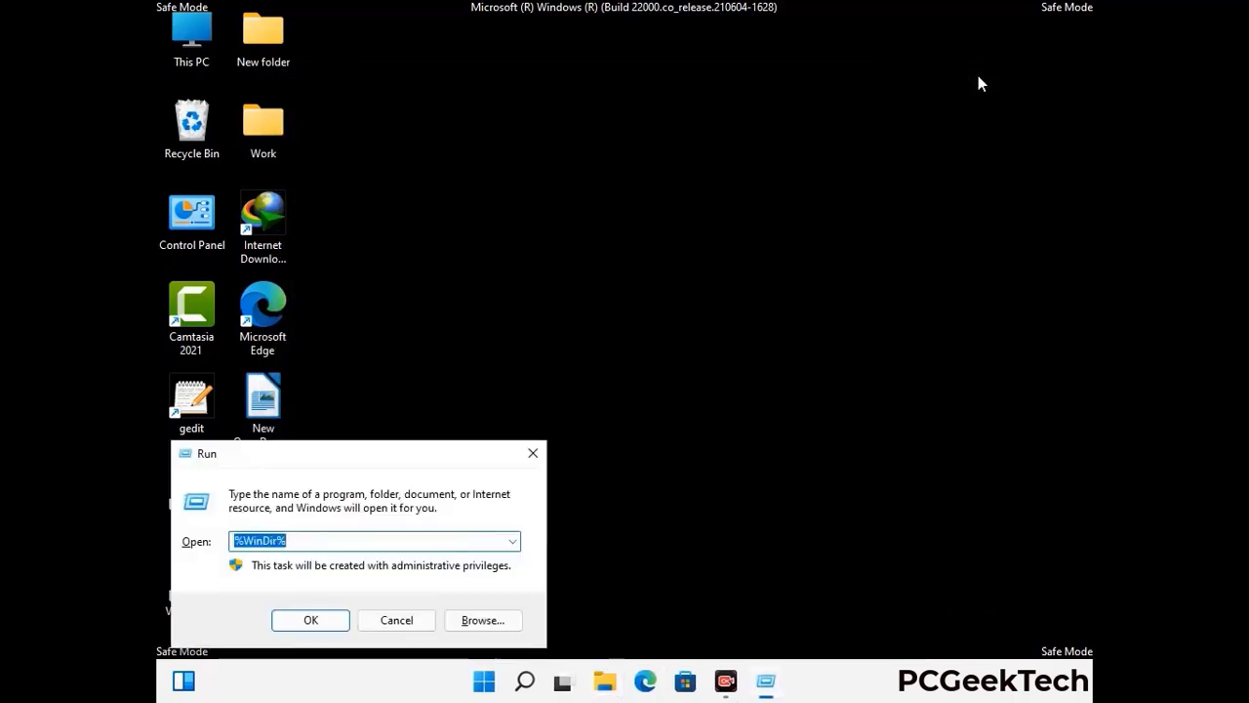
left_click_drag(414, 457, 705, 164)
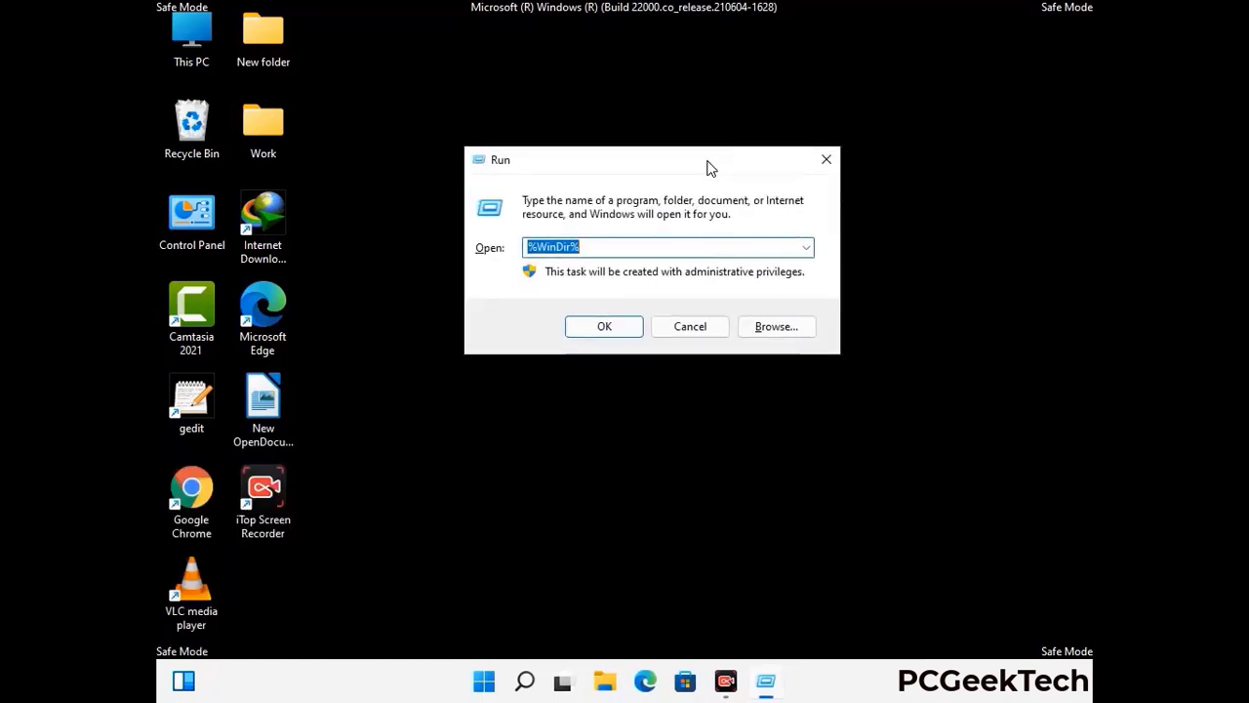
type("%temp%")
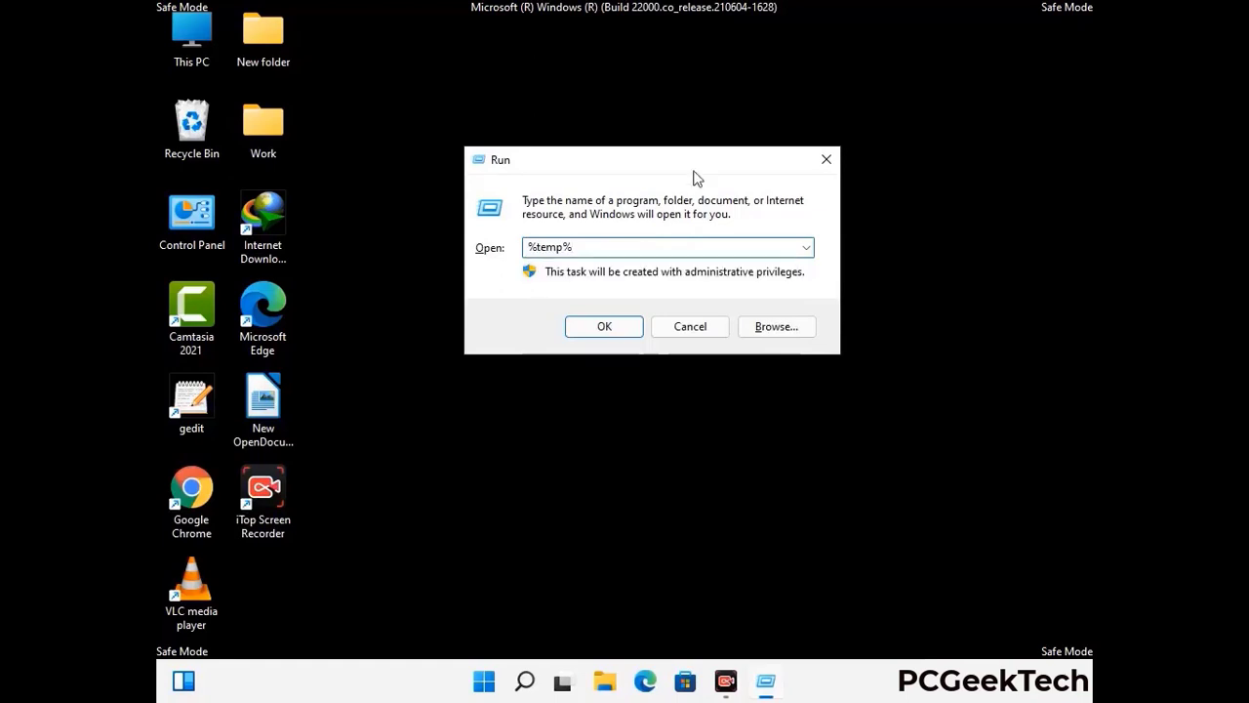
left_click(622, 323)
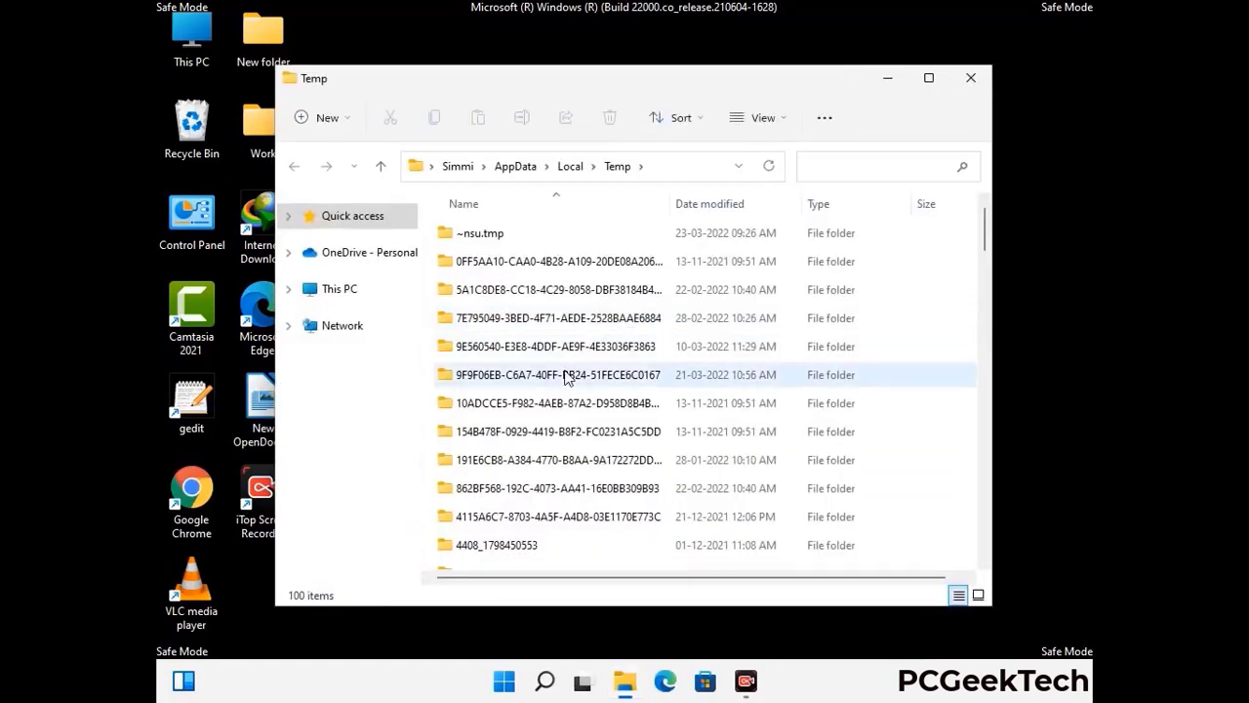
Select all 100 Temp items and delete them.
left_click(565, 375)
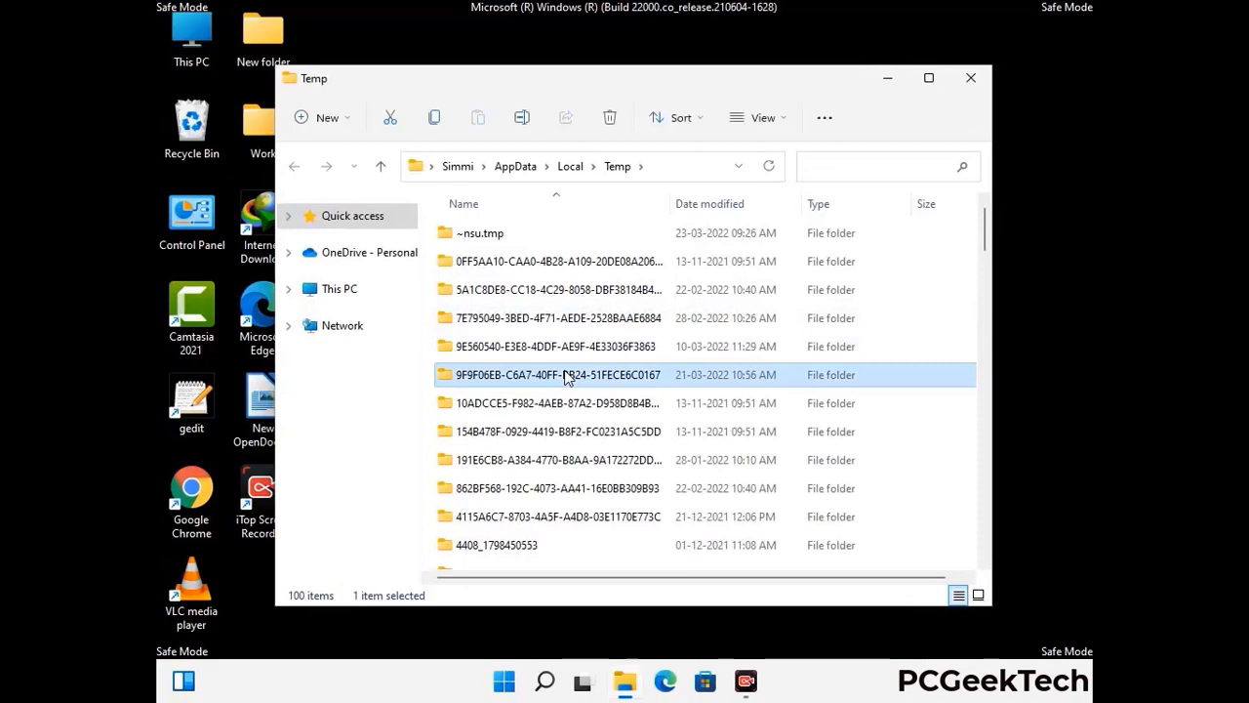
key("ctrl+a")
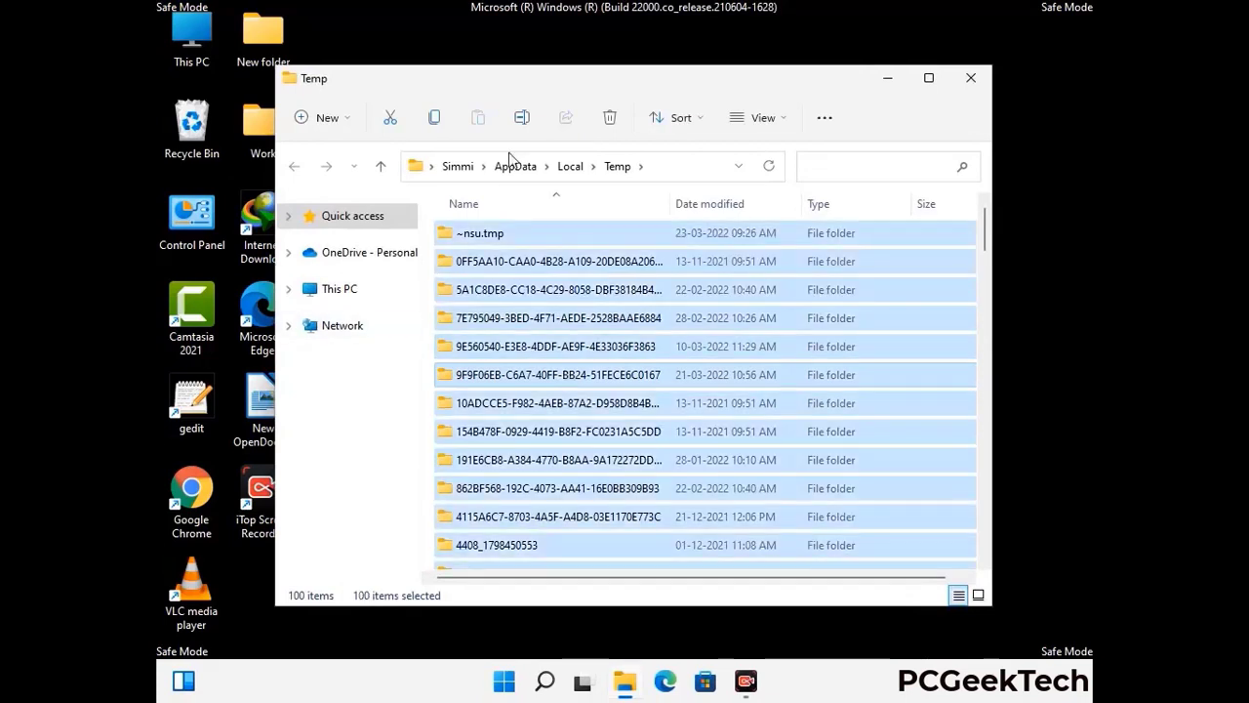
left_click(612, 118)
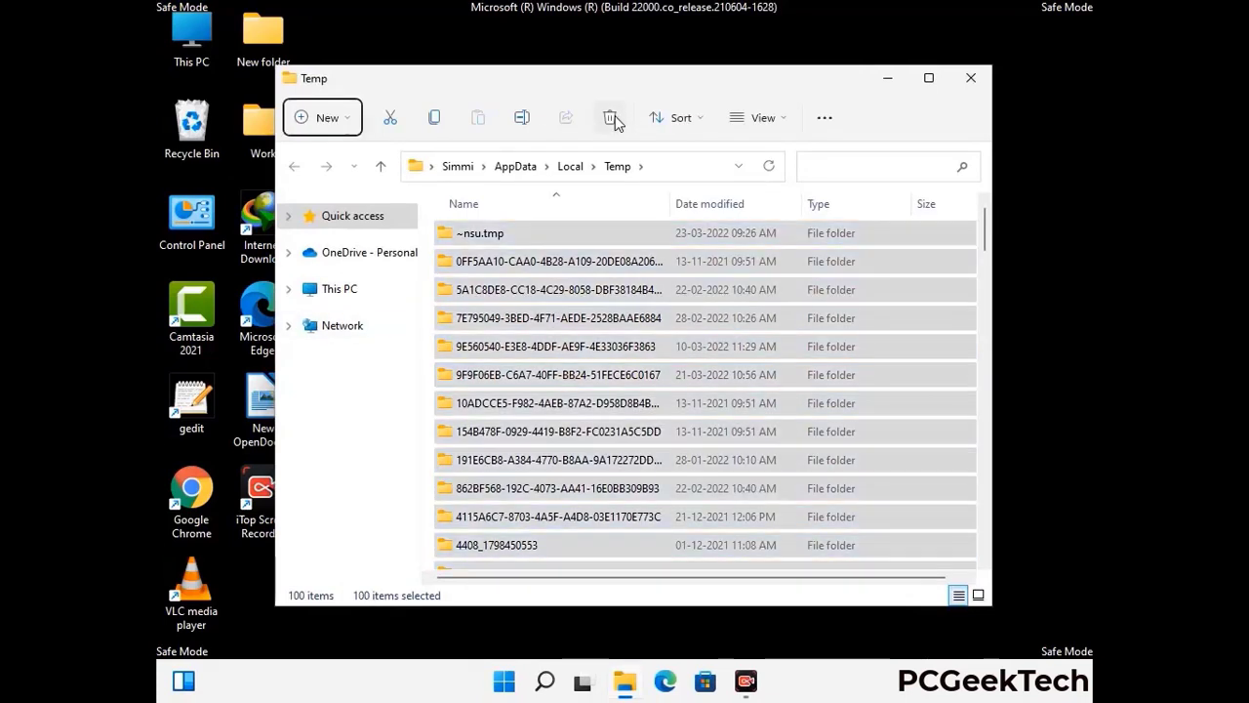
Close the cleared user Temp folder and open C:\Windows\Temp by running 'temp'.
left_click(971, 77)
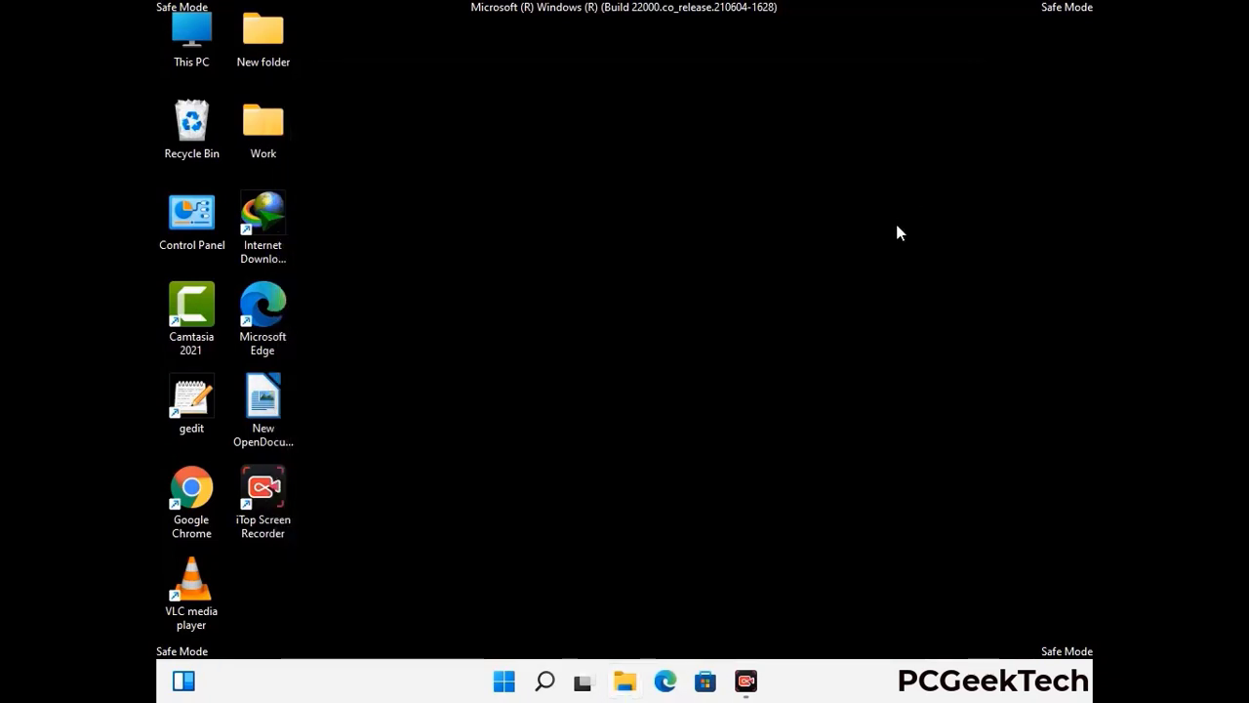
key("super+r")
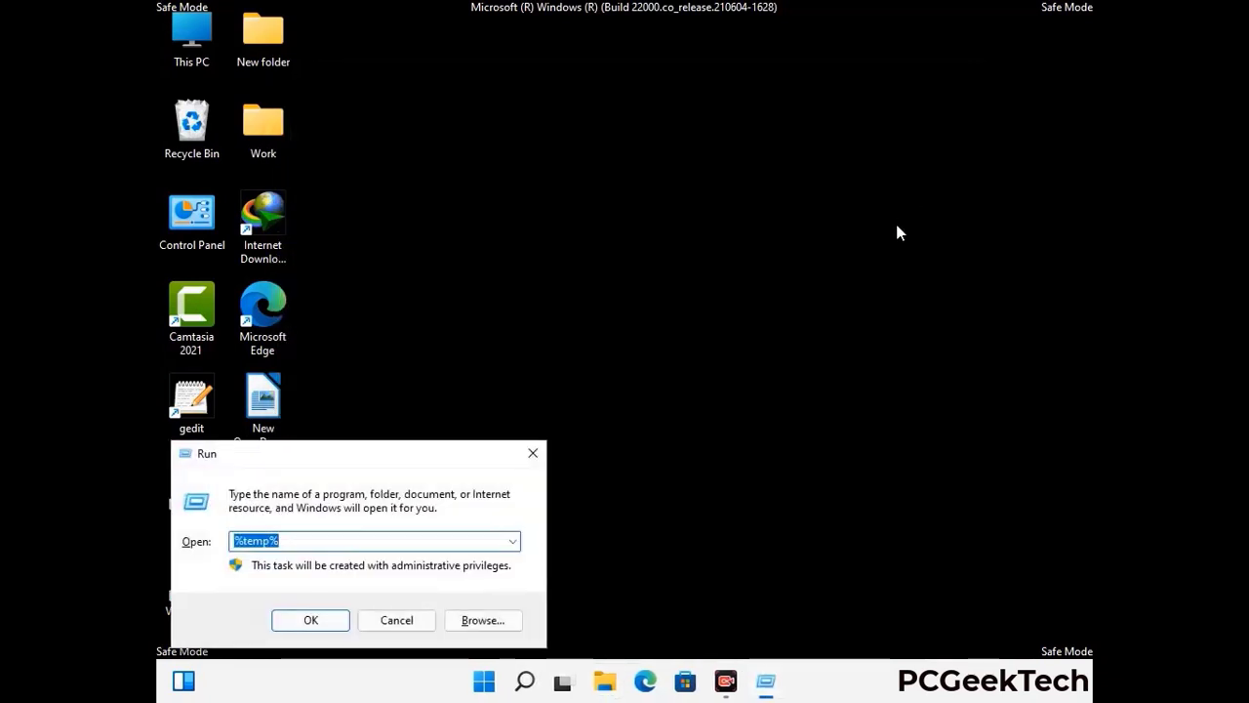
left_click_drag(423, 453, 712, 183)
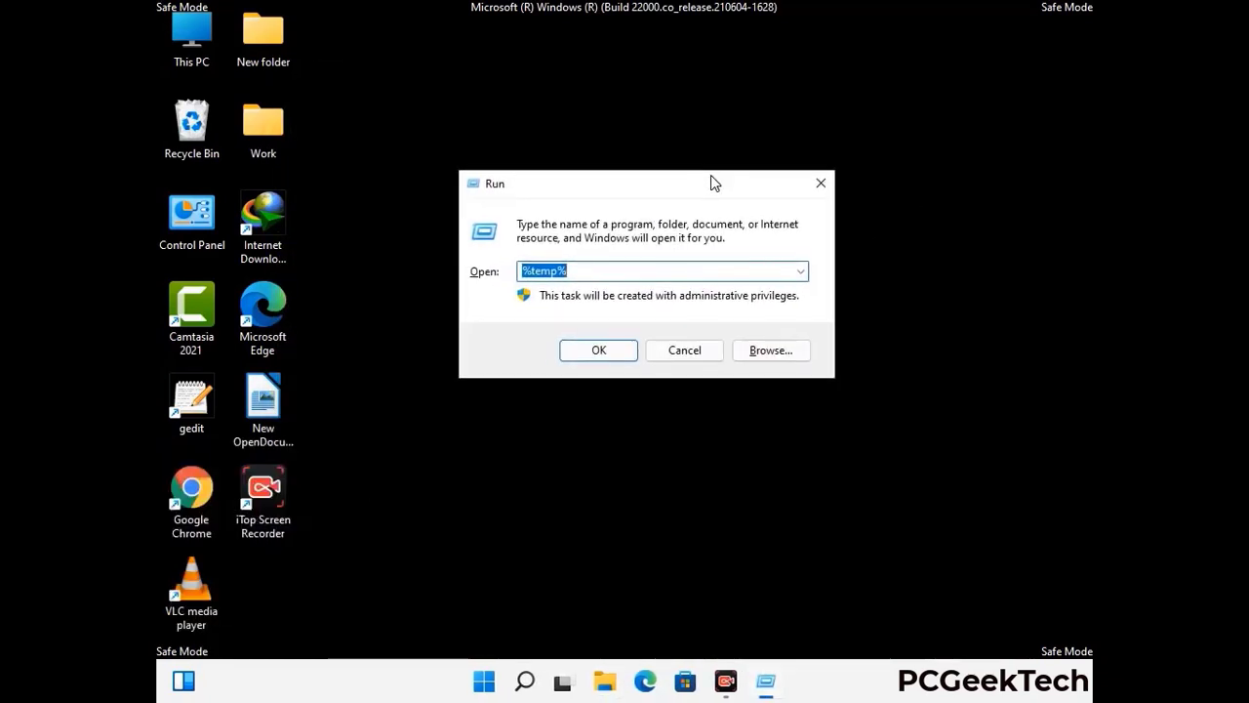
type("temp")
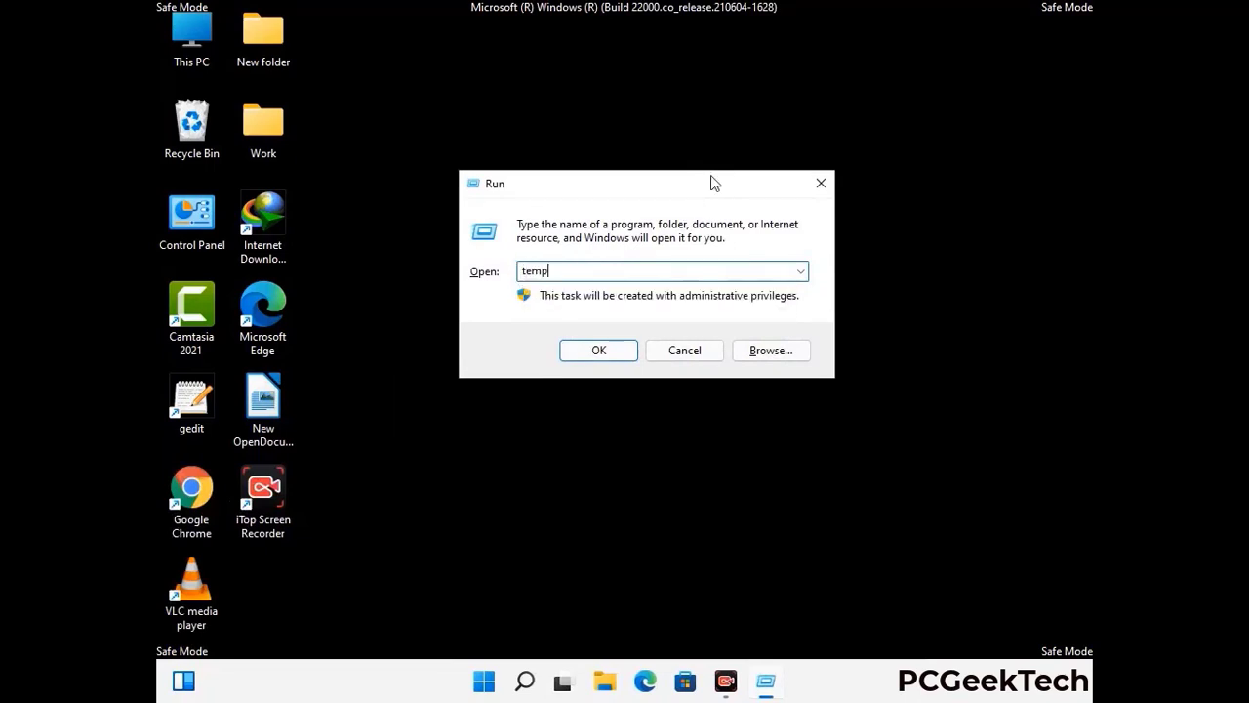
key("ctrl+a")
key("Return")
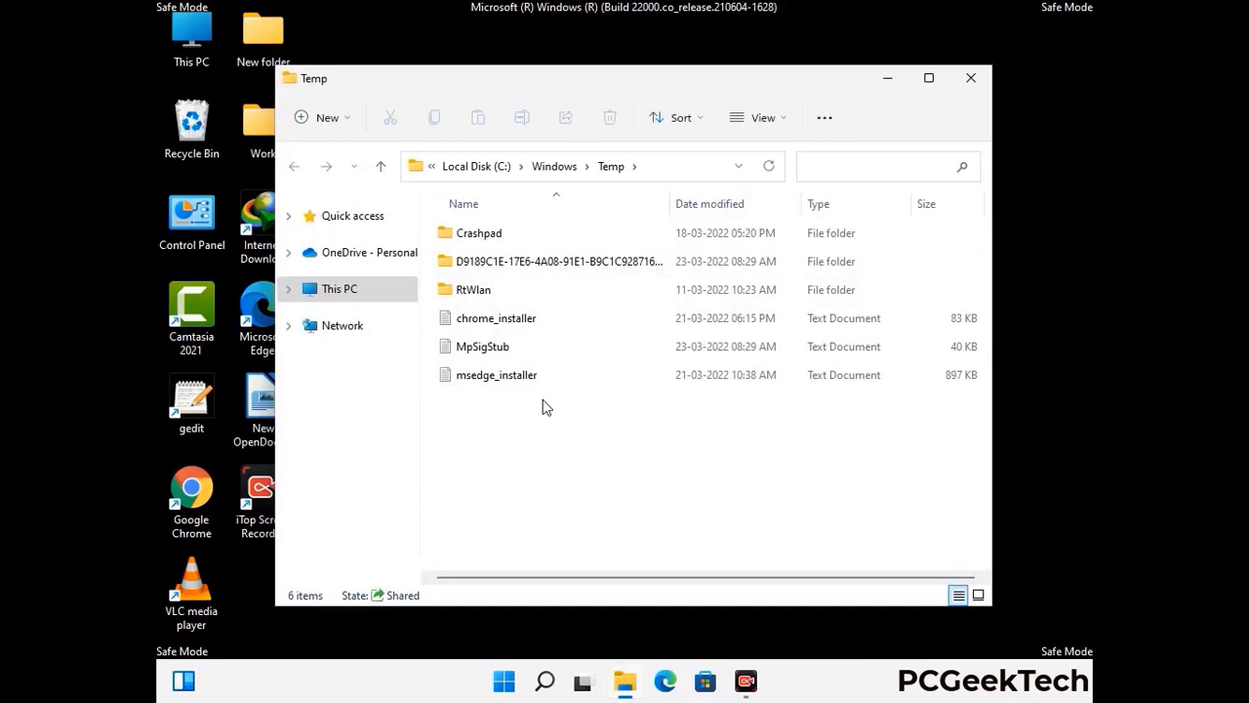
Delete all six items in Windows Temp and close the emptied folder.
key("ctrl+a")
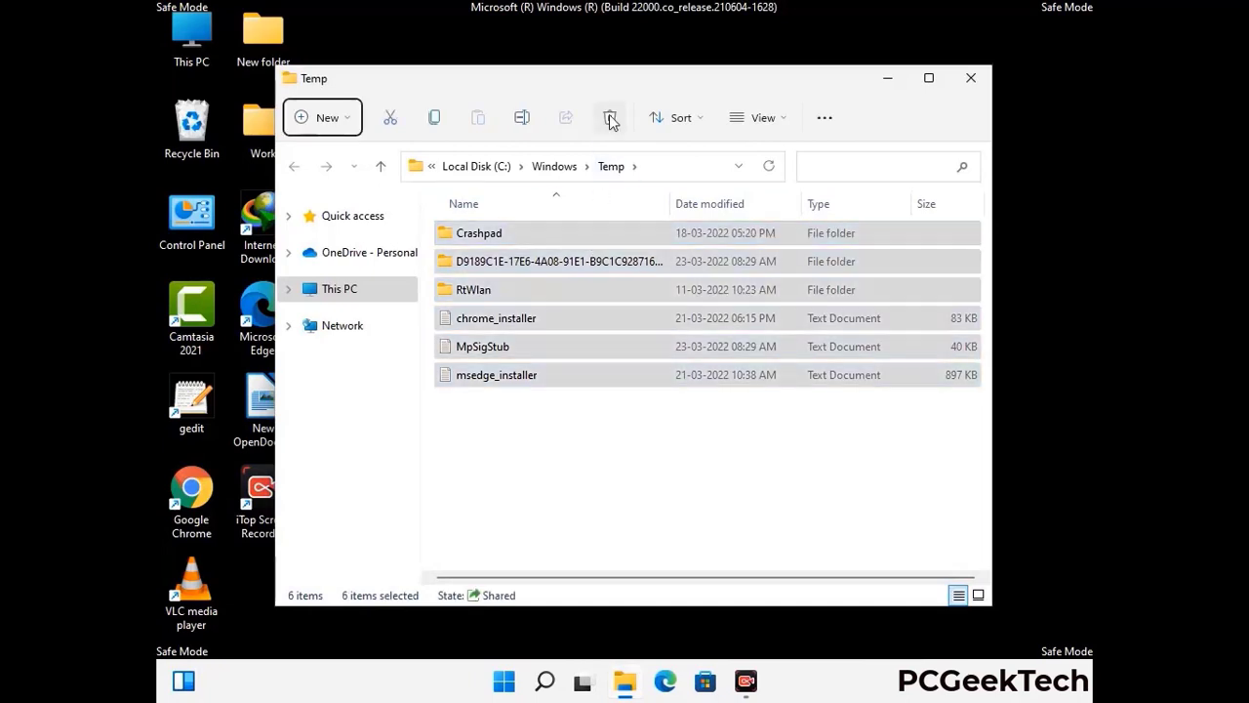
left_click(610, 117)
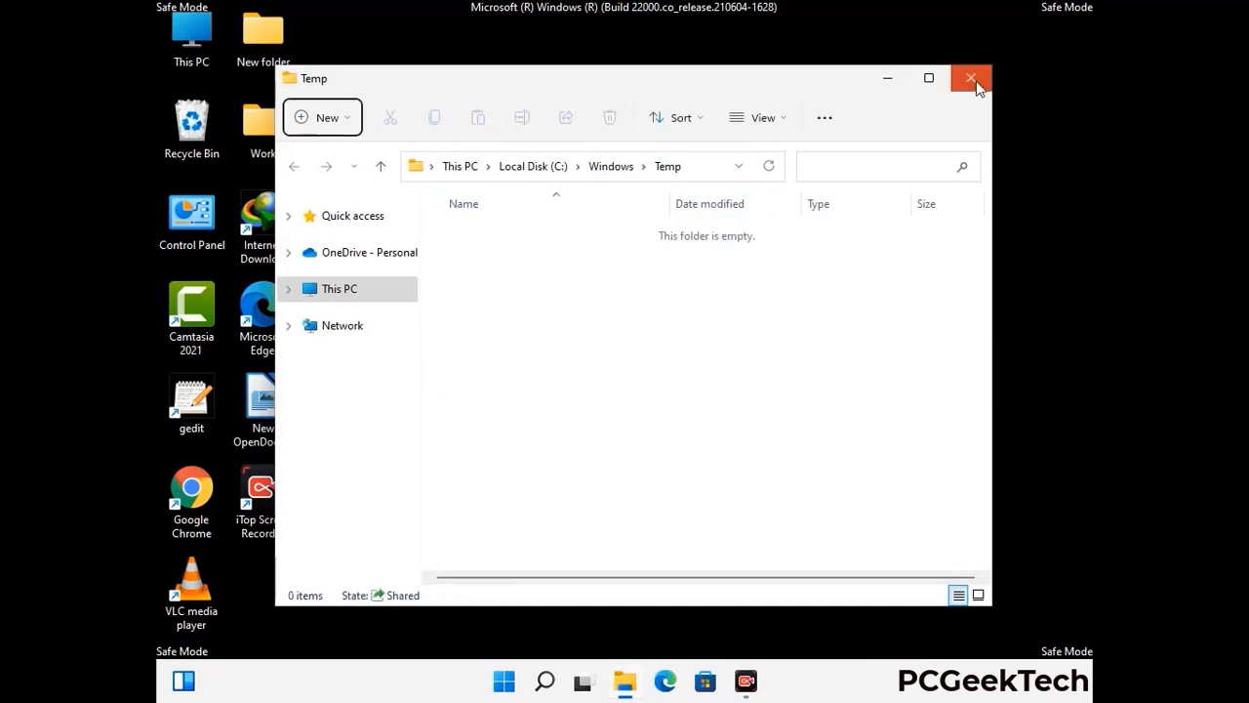
left_click(971, 78)
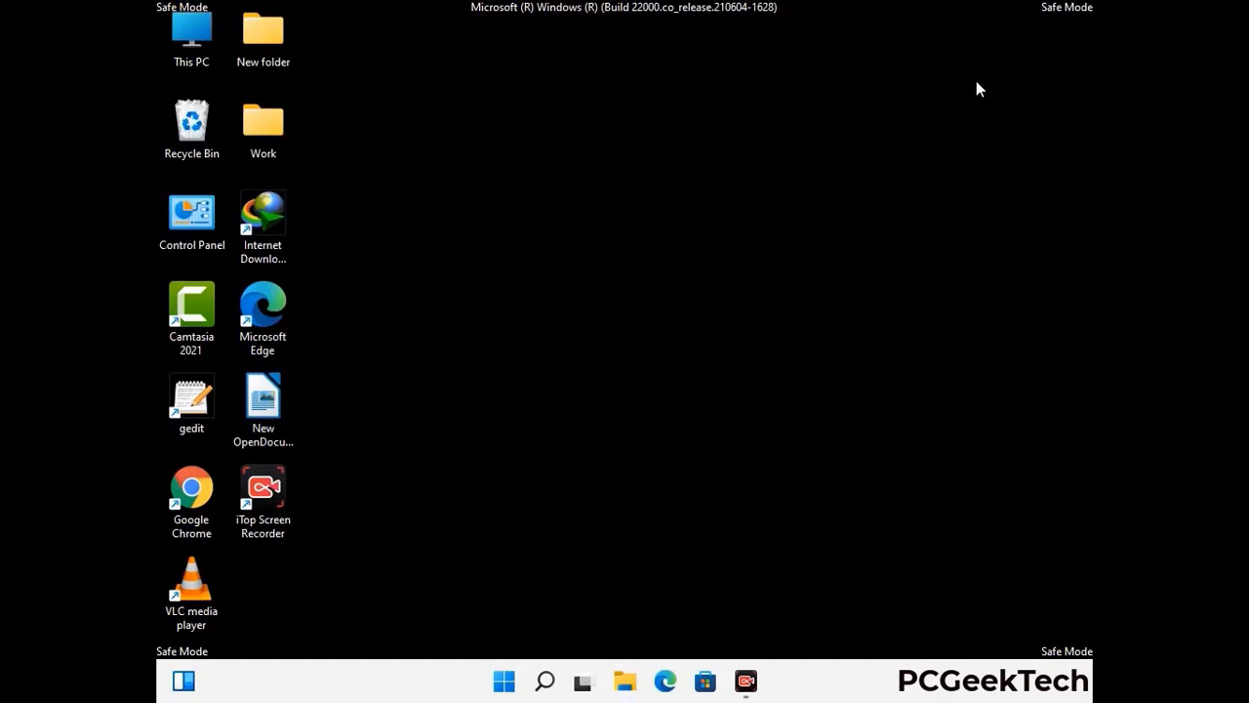
Launch Registry Editor by running 'regedit'.
key("super+r")
left_click_drag(382, 452, 647, 150)
type("reged")
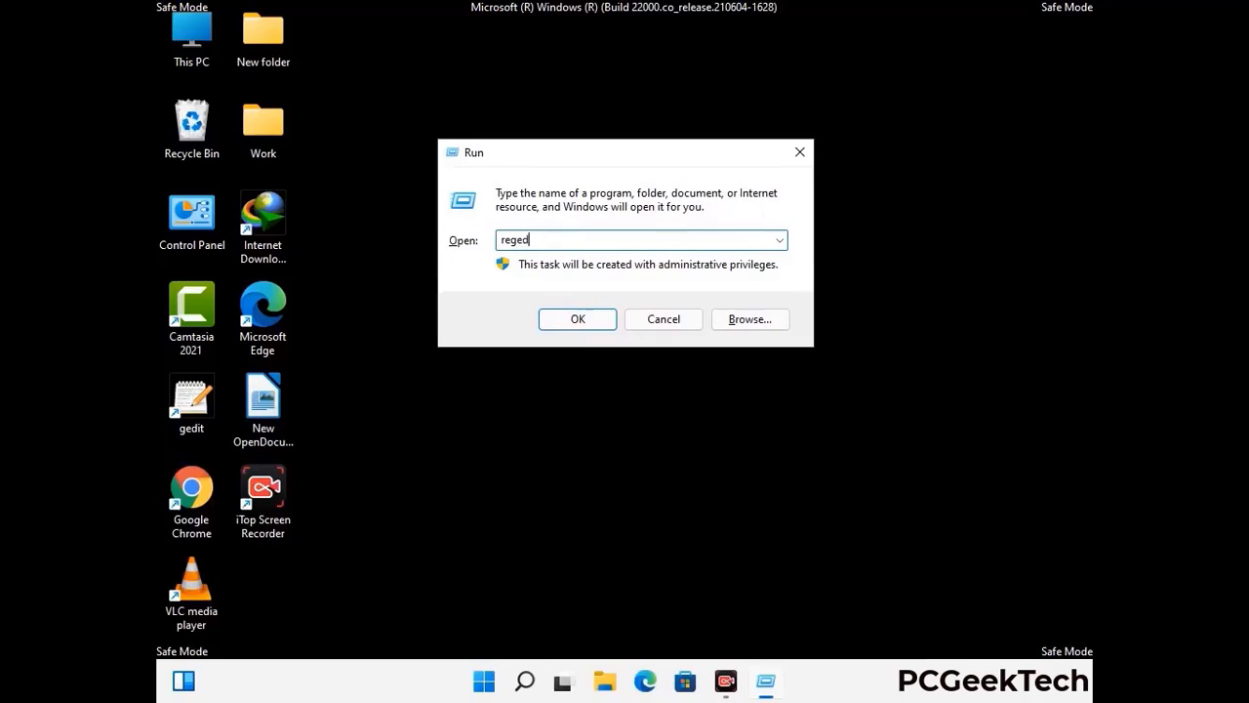
type("it")
key("Return")
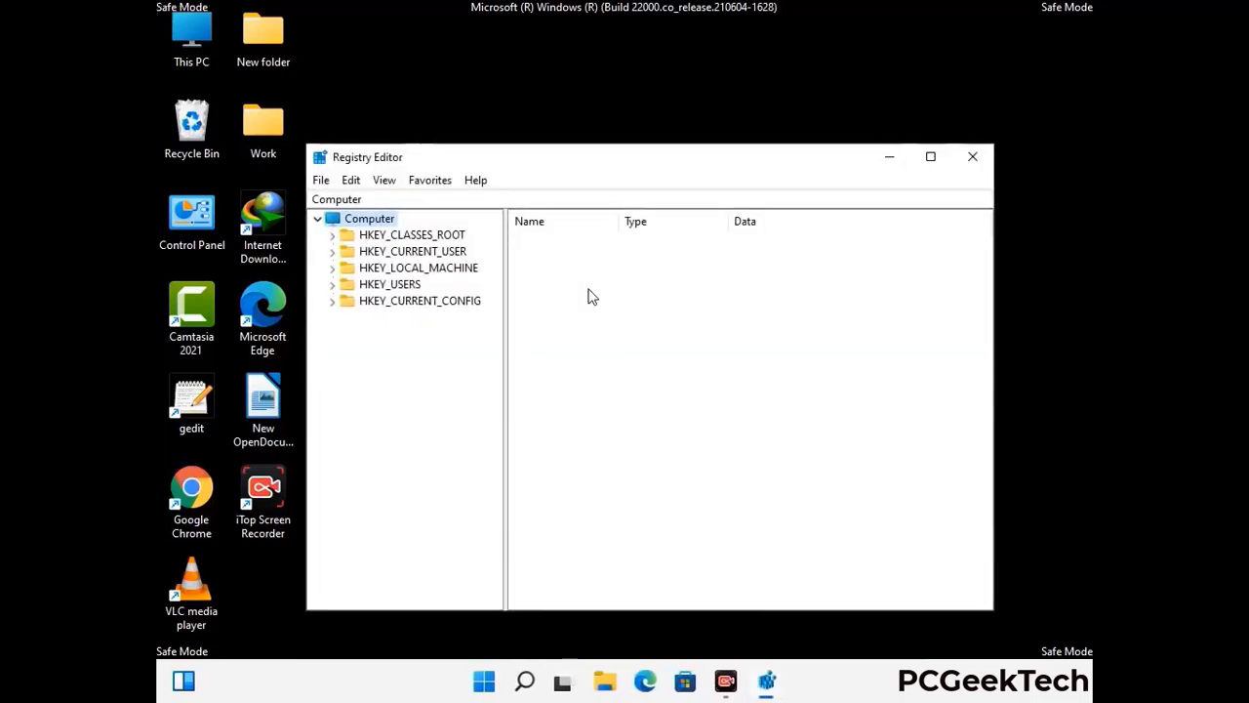
Expand HKEY_CURRENT_USER > Software > Microsoft in the registry tree.
left_click(390, 268)
left_click(332, 251)
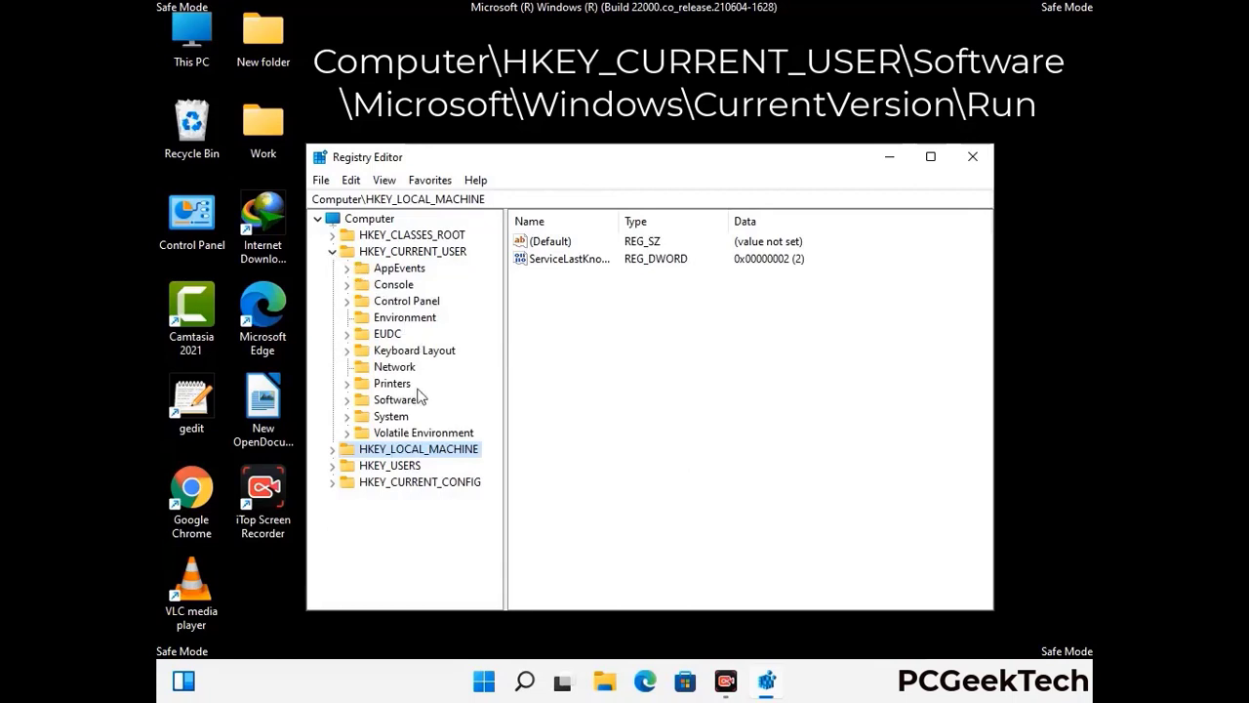
left_click(390, 403)
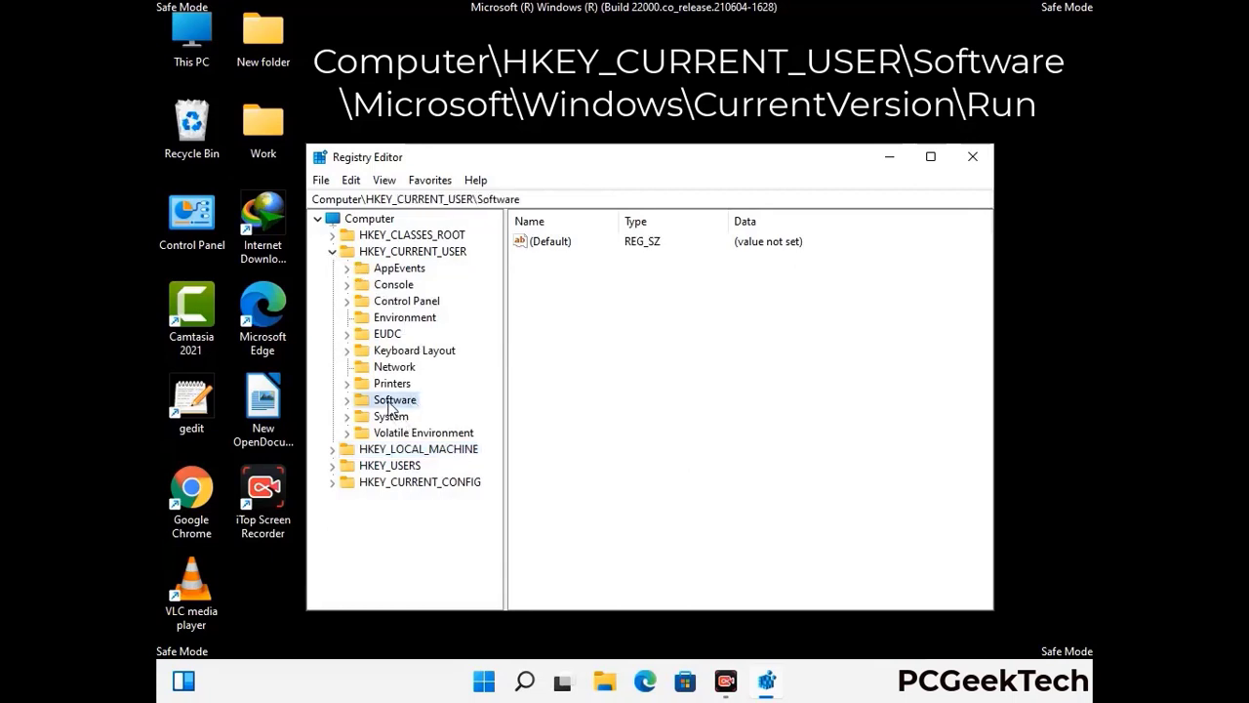
left_click(348, 401)
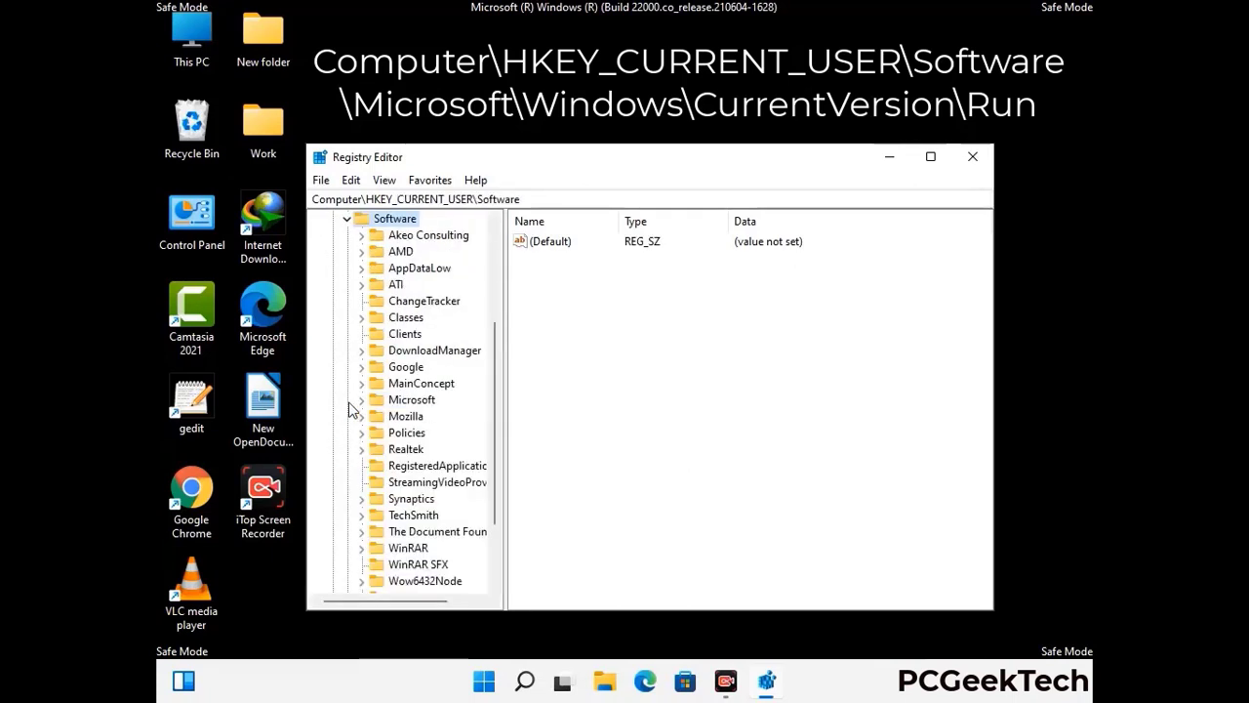
double_click(408, 403)
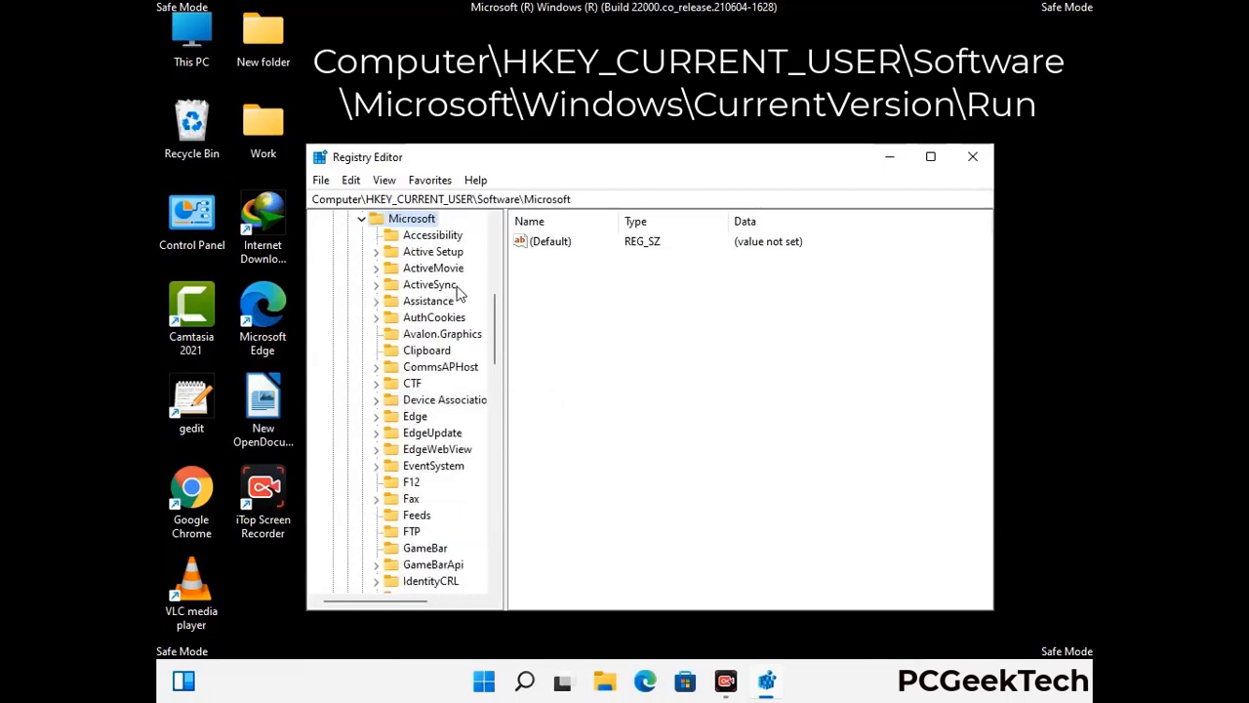
Expand Windows > CurrentVersion and select the Run key to list startup entries.
scroll(452, 426, "down", 4)
scroll(452, 426, "down", 3)
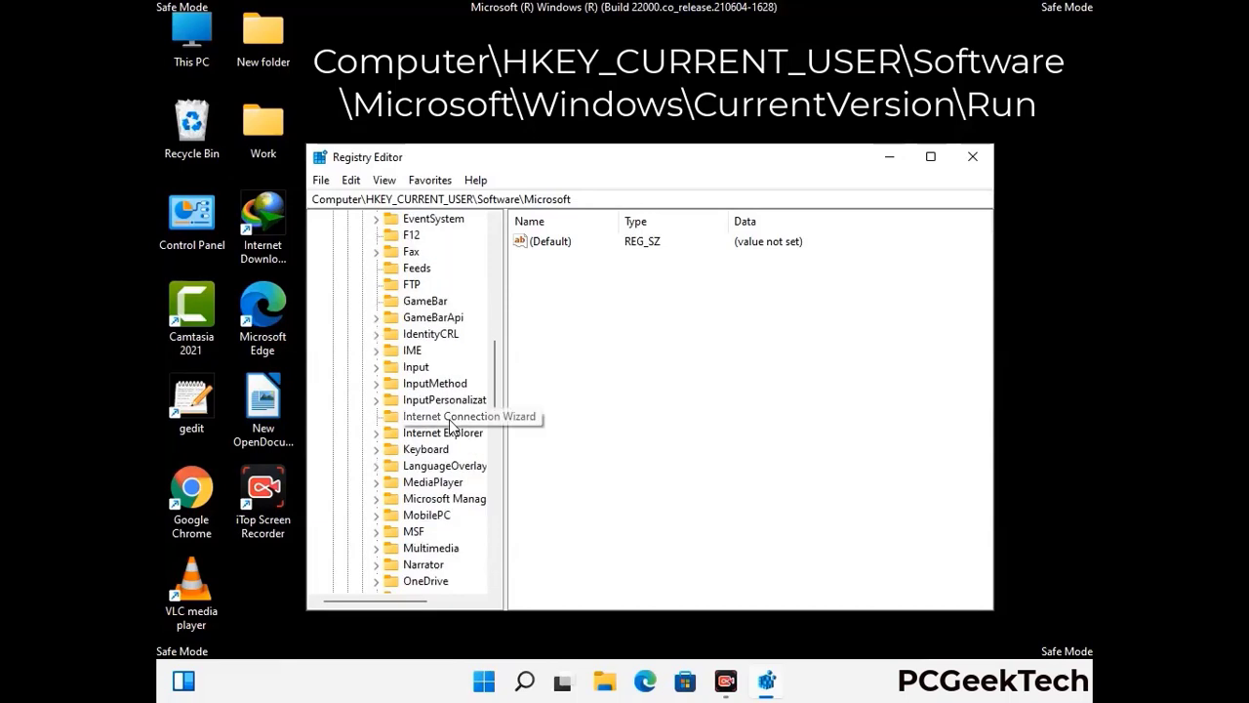
scroll(452, 426, "down", 6)
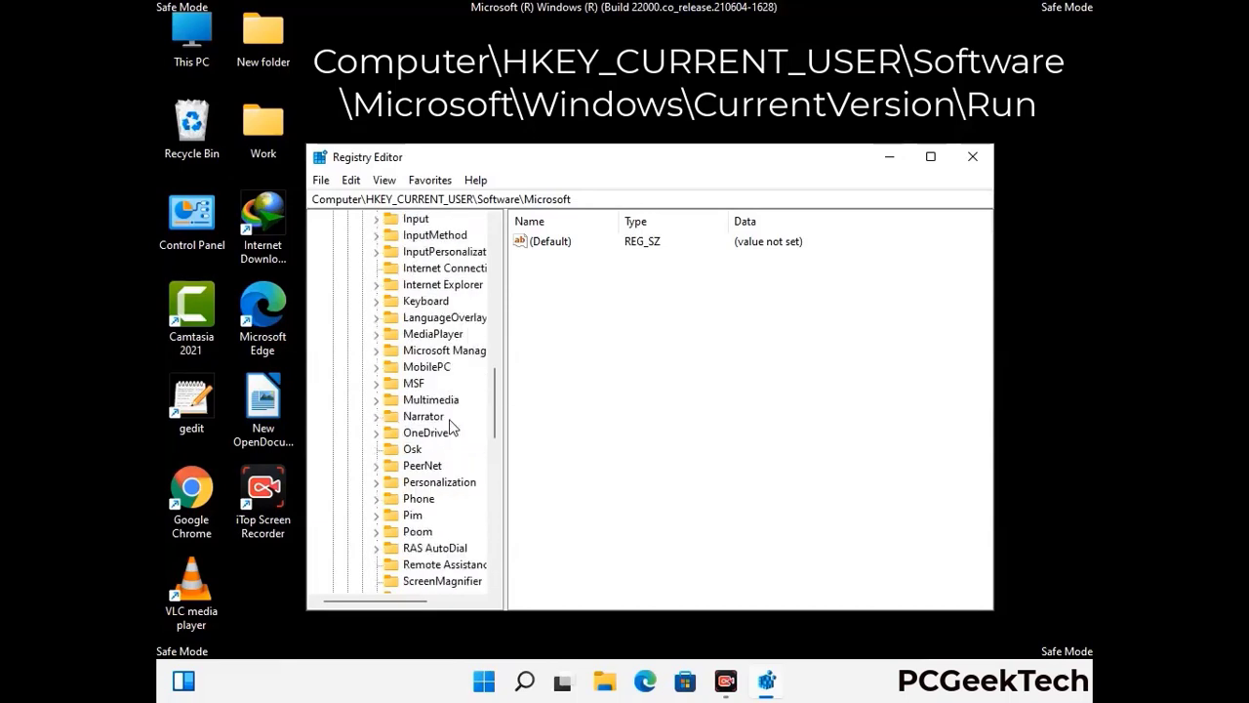
scroll(452, 426, "down", 4)
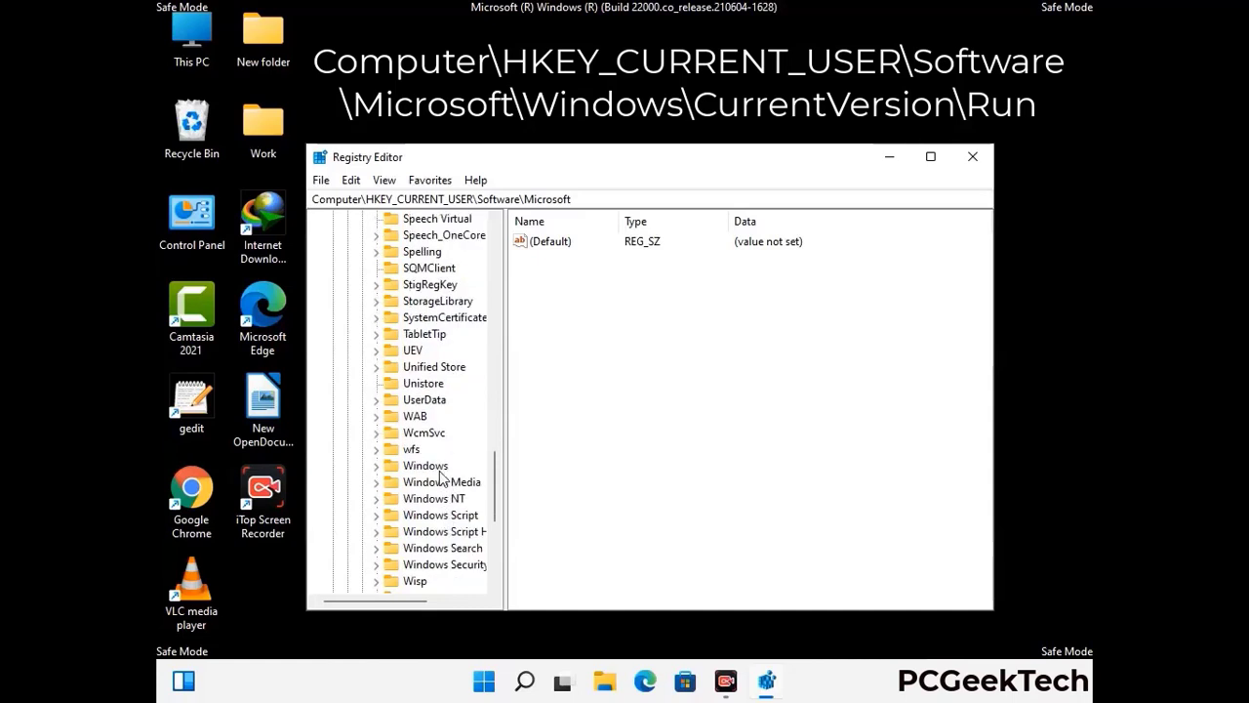
double_click(438, 468)
scroll(455, 460, "down", 1)
double_click(453, 449)
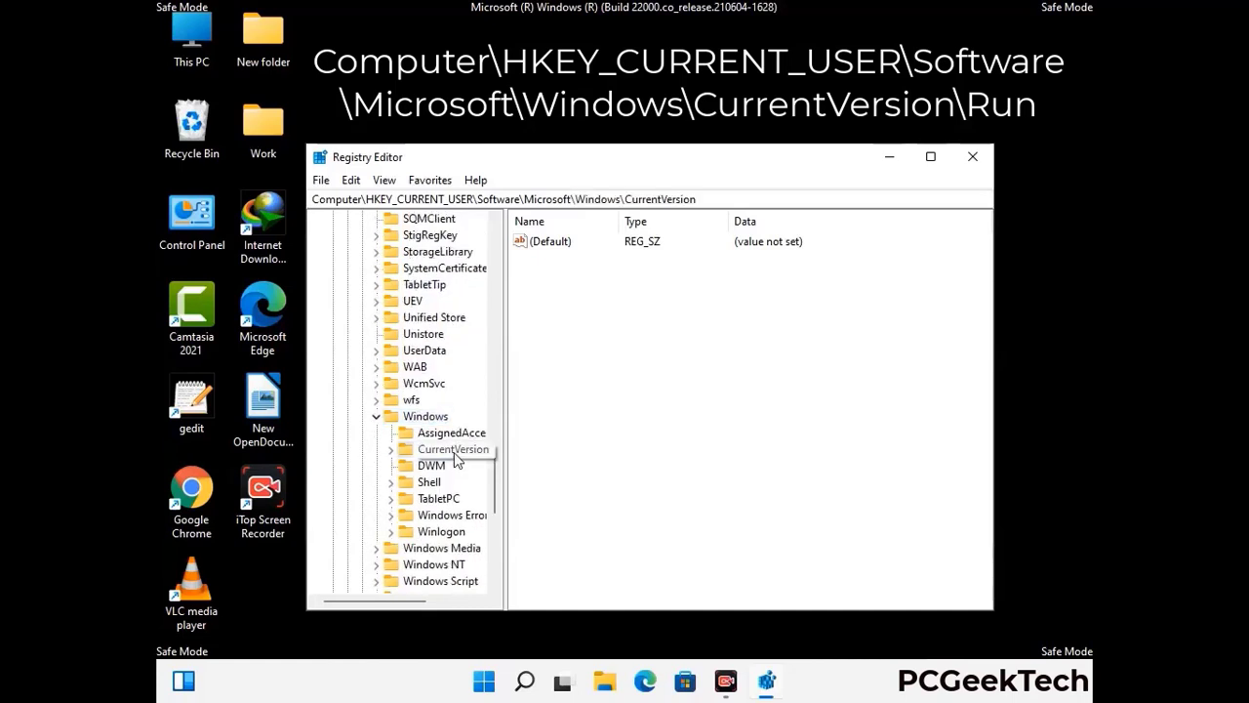
scroll(451, 429, "down", 3)
scroll(448, 422, "down", 4)
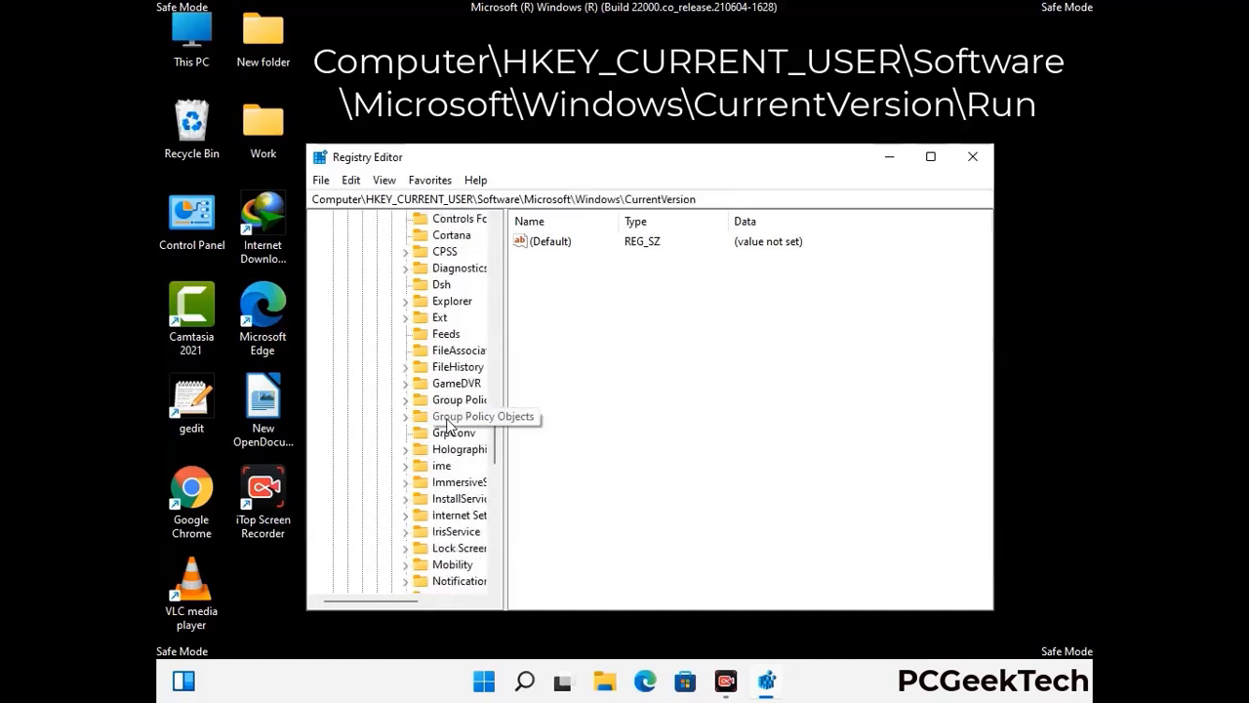
scroll(448, 422, "down", 1)
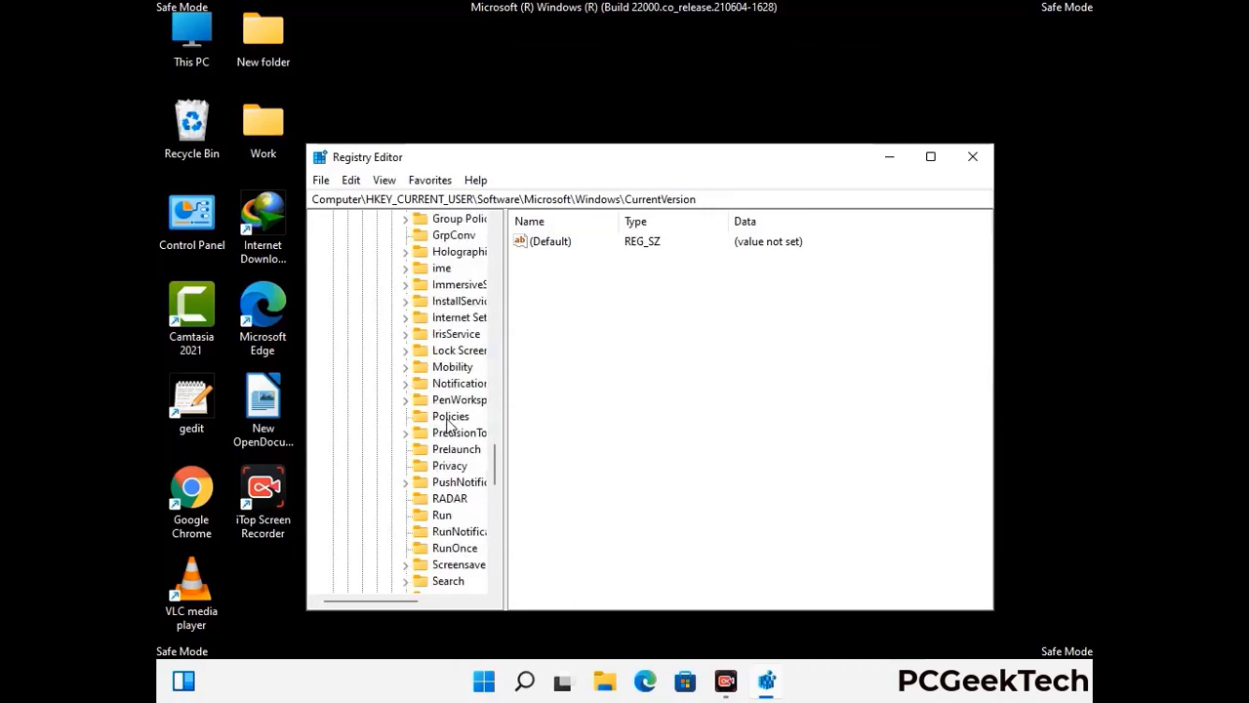
scroll(448, 423, "down", 1)
left_click(442, 465)
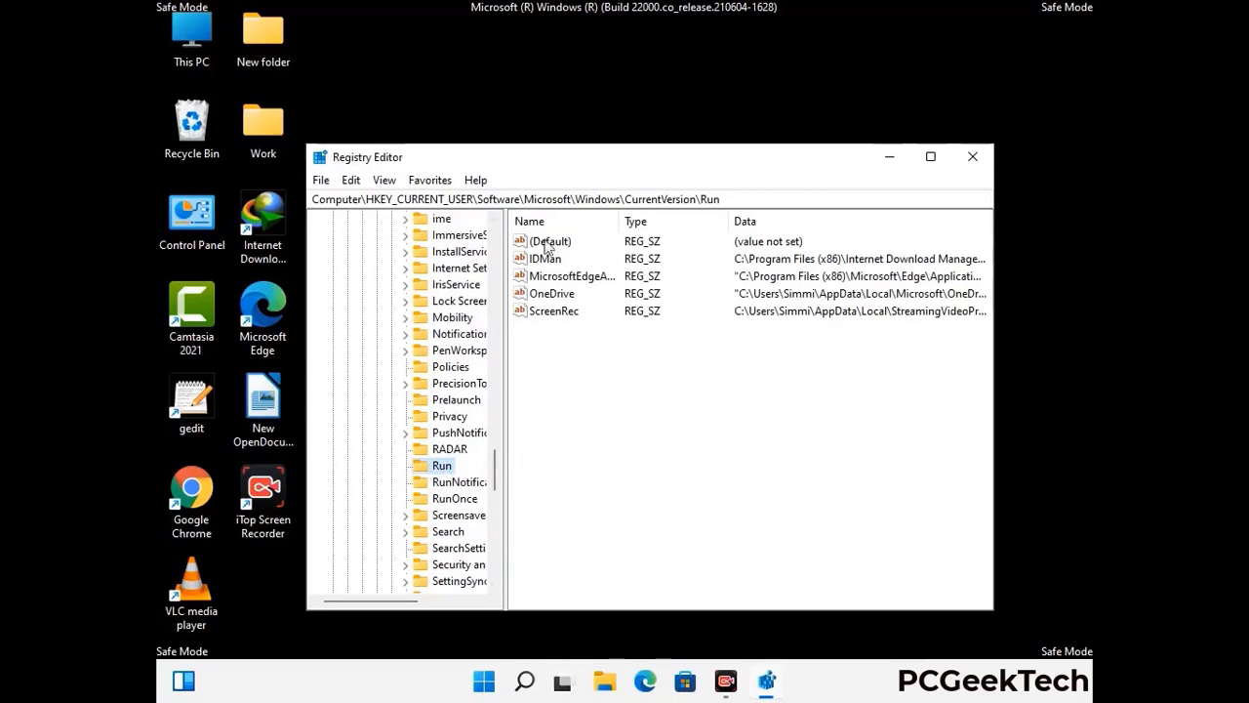
Remove the ScreenRec startup value from the Run key, confirming the permanent deletion.
left_click(553, 314)
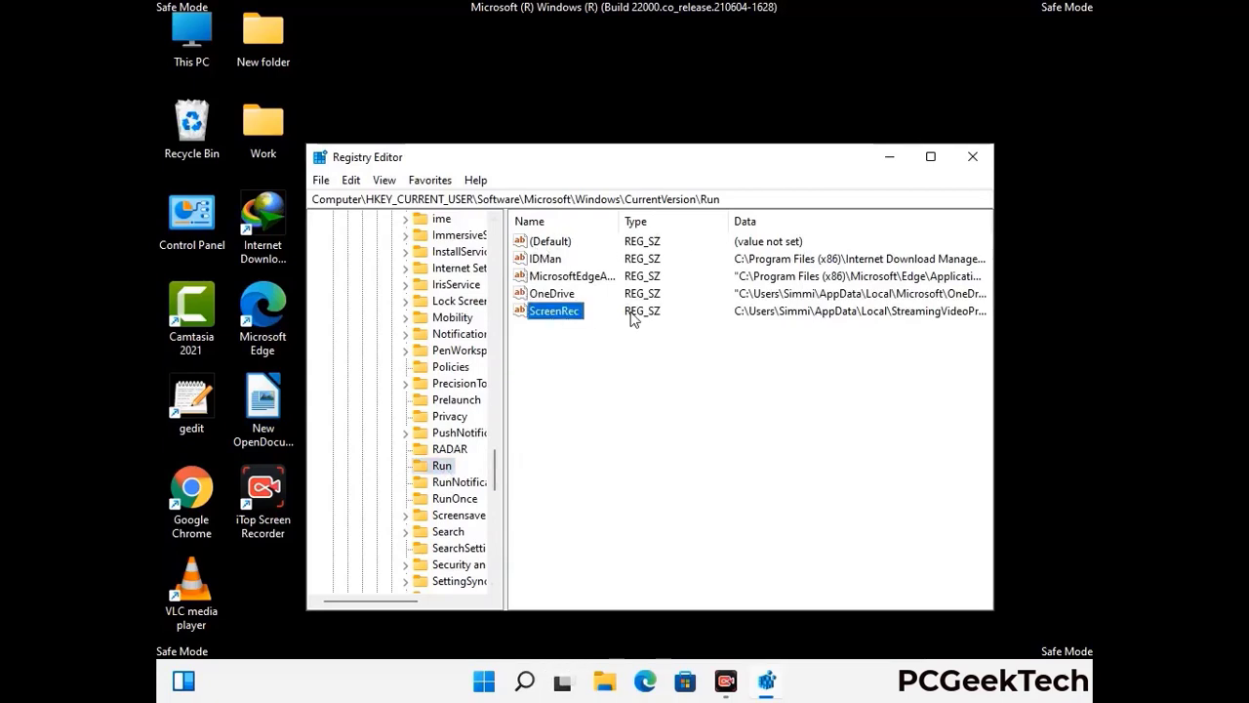
left_click(635, 315)
left_click(565, 314)
right_click(564, 315)
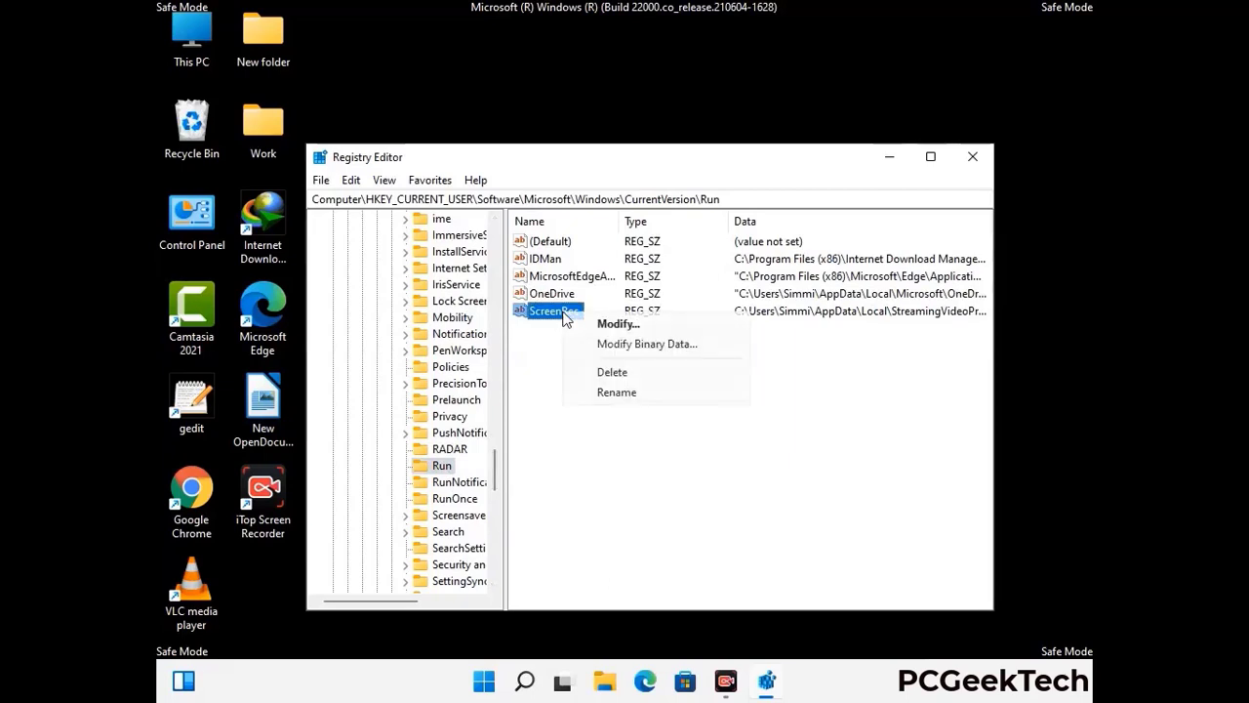
left_click(600, 373)
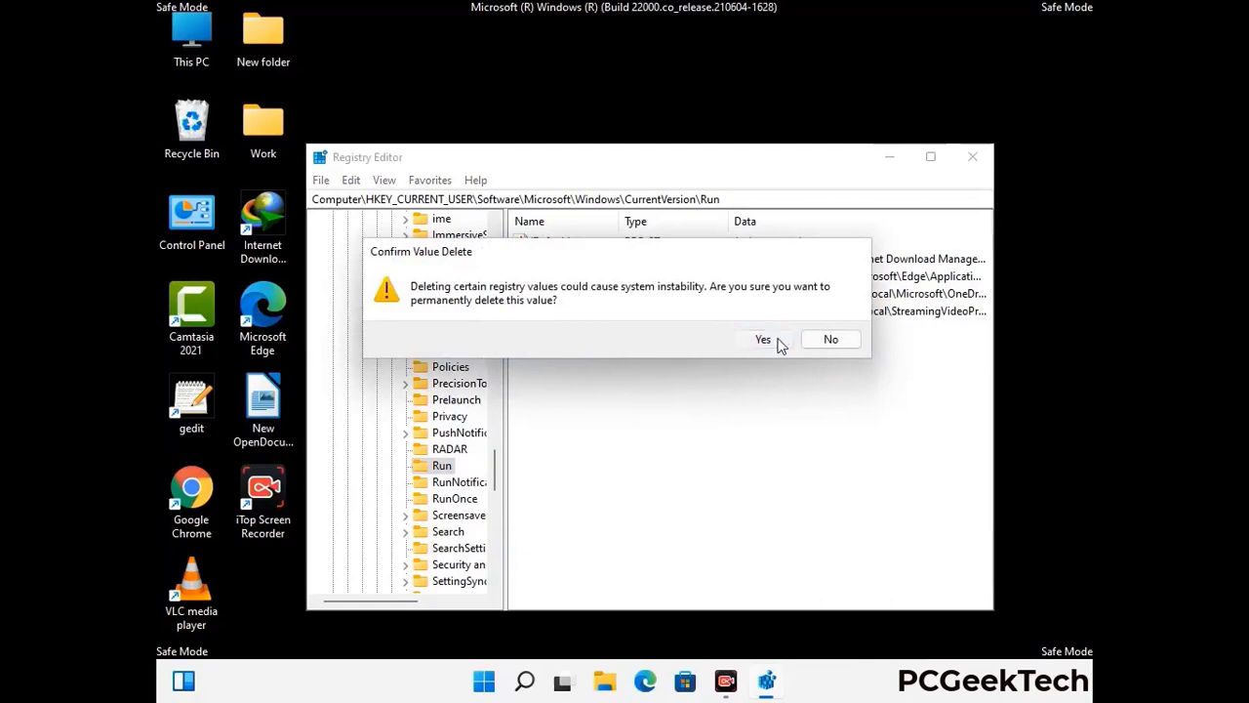
left_click(781, 342)
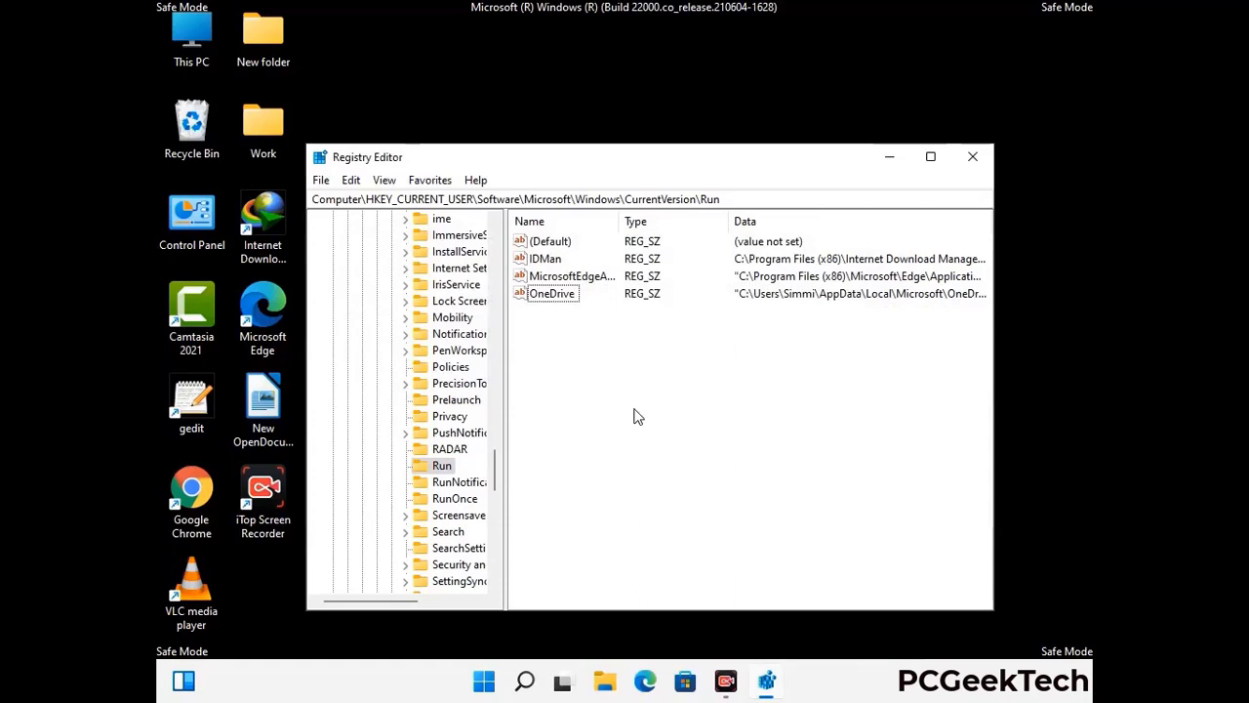
Search the registry for 'Virus Name', then close the Find dialog and Registry Editor.
key("ctrl+f")
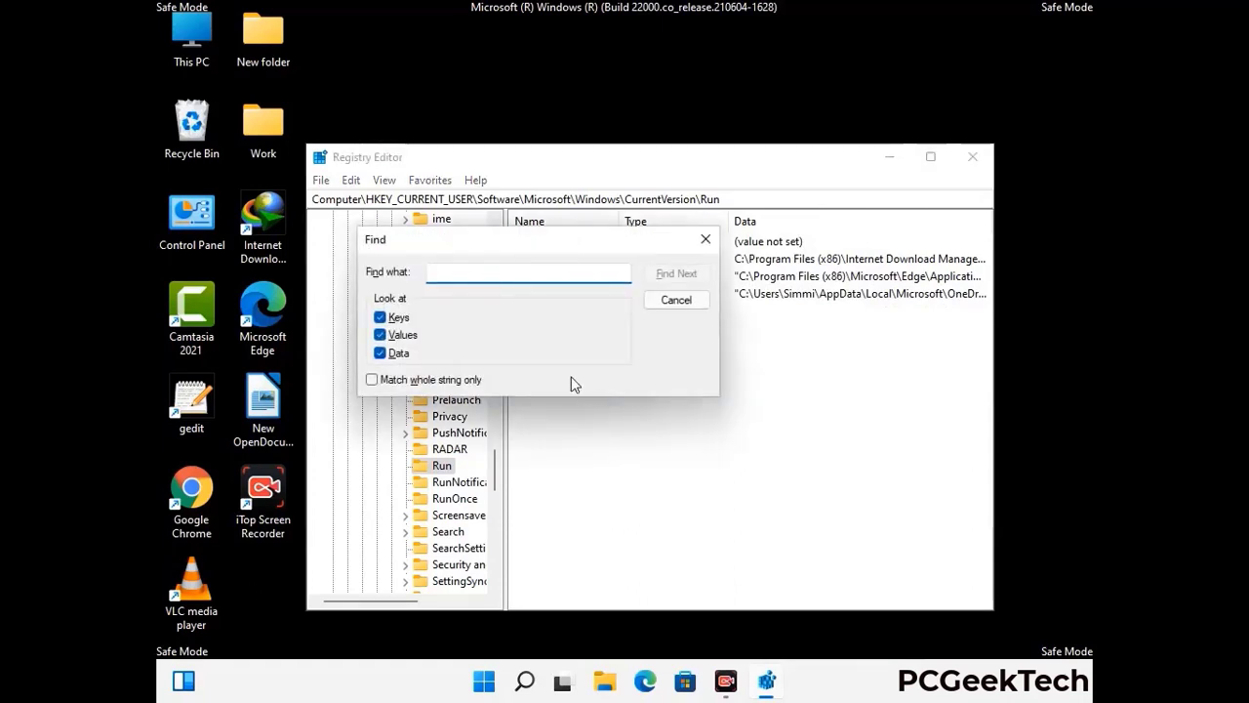
type("Virus Name")
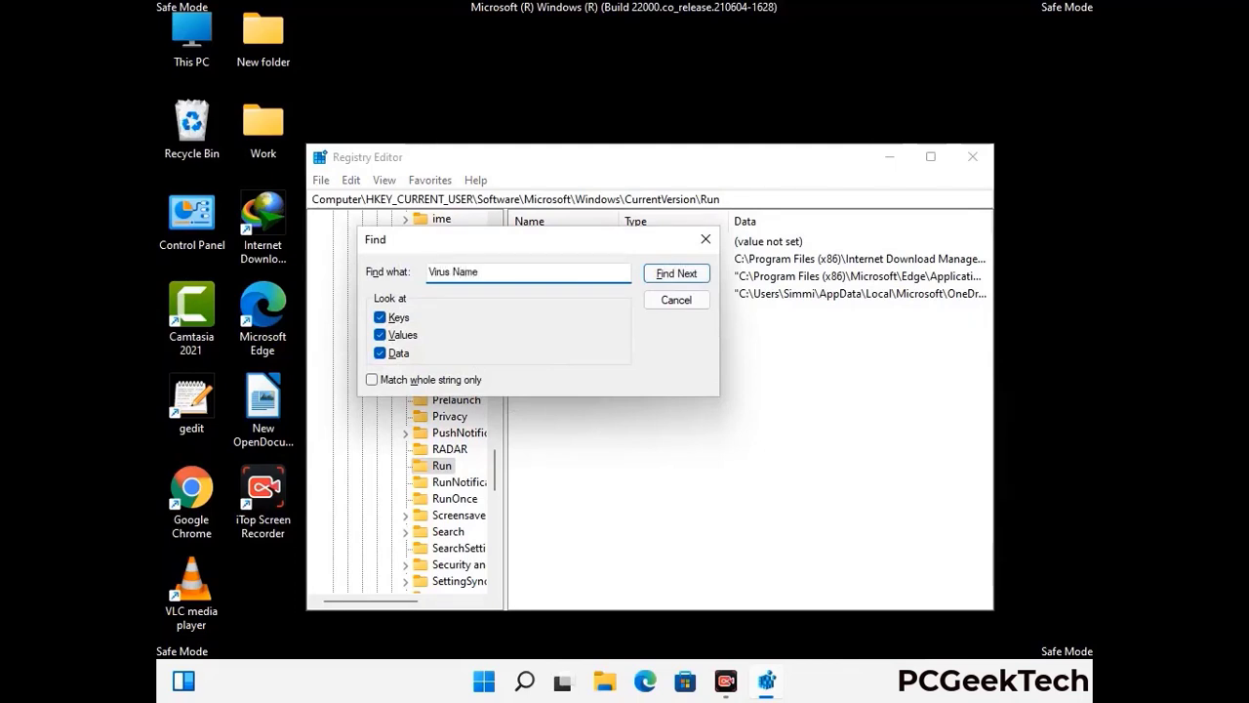
left_click(663, 277)
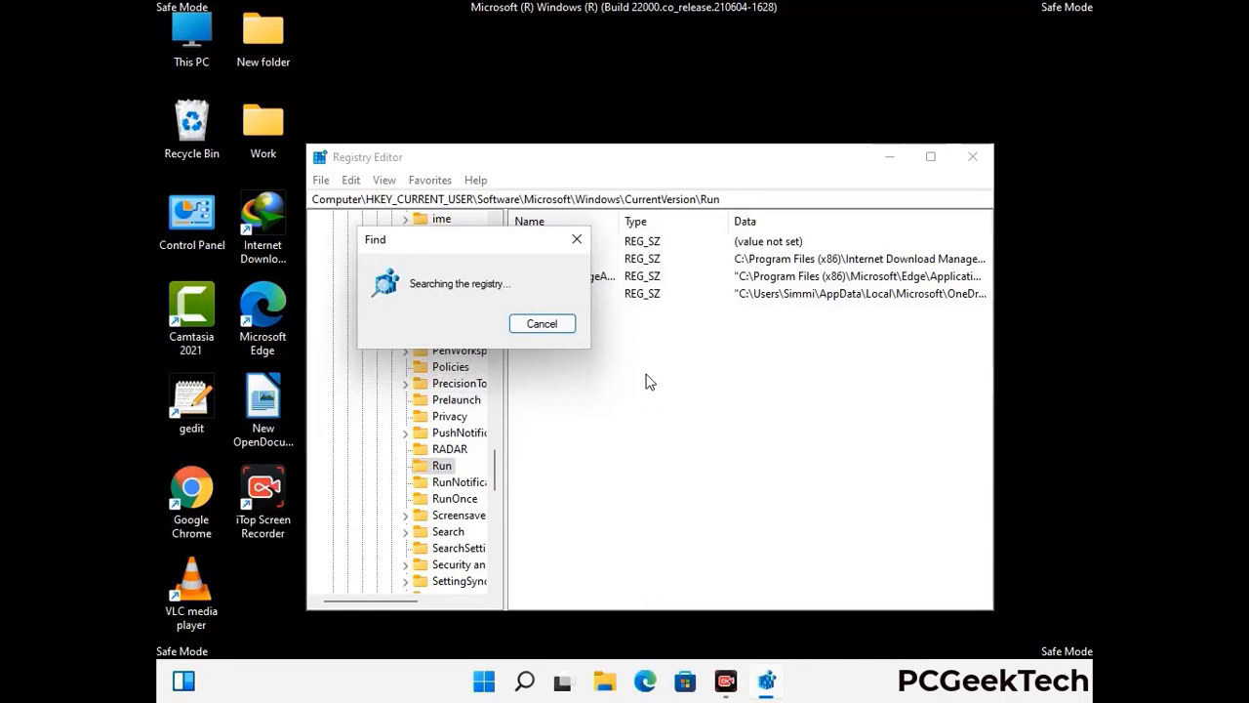
left_click(577, 239)
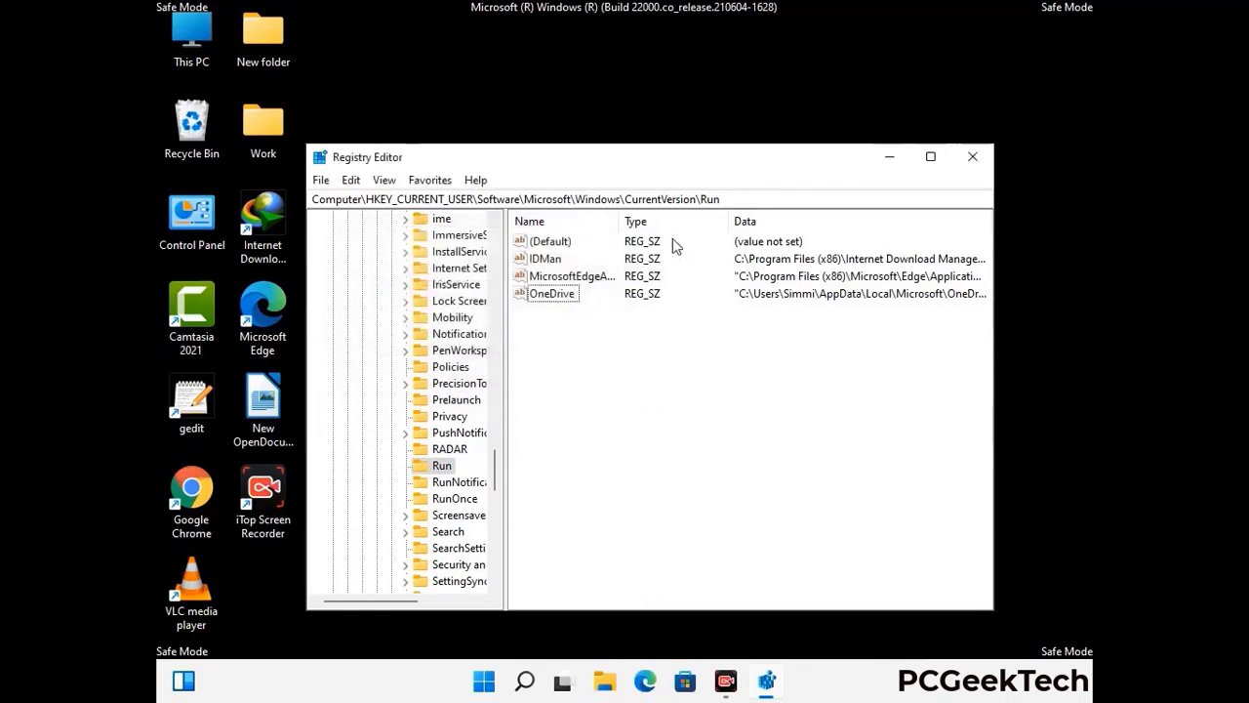
left_click(974, 158)
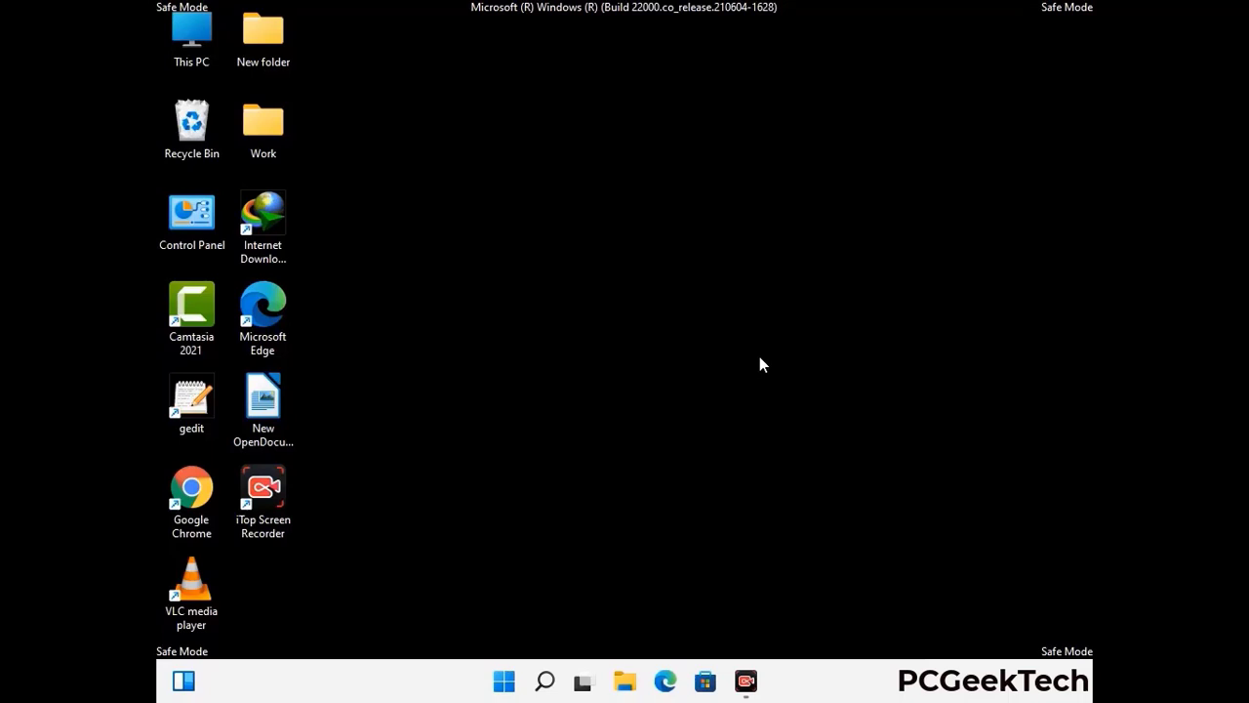
Launch msconfig and clear the Safe boot option on the Boot tab.
key("super+r")
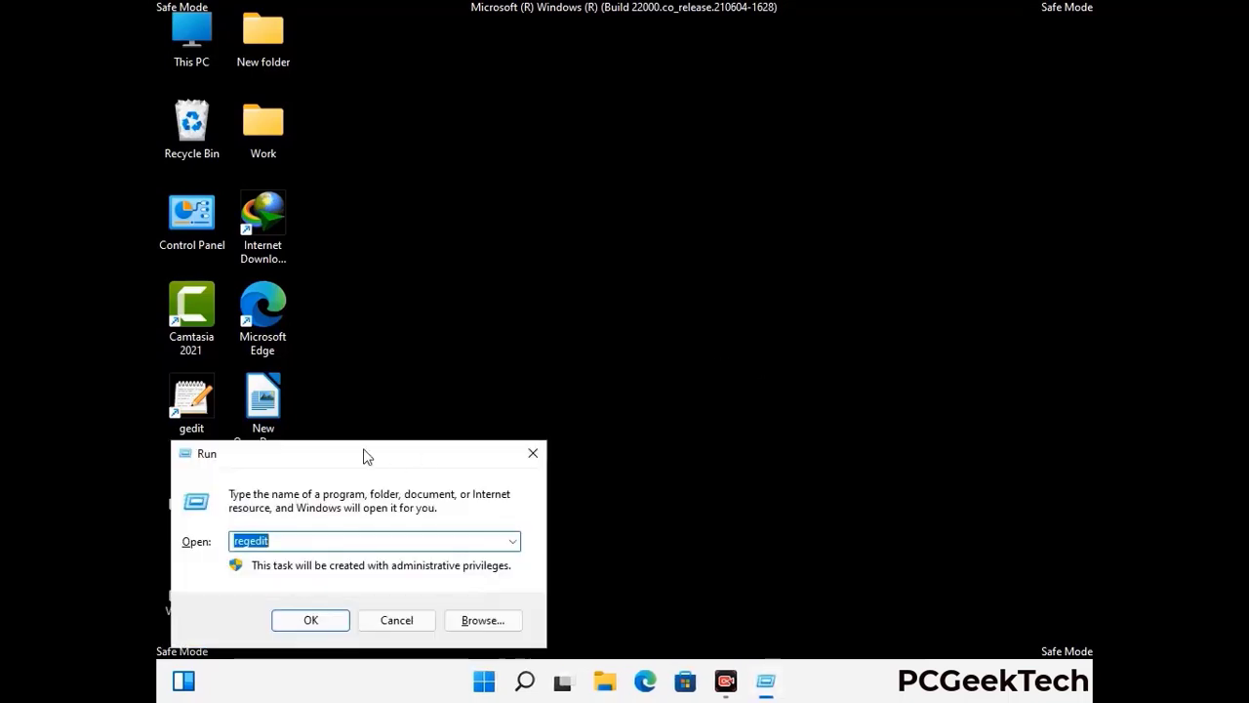
left_click_drag(366, 456, 640, 195)
type("ms")
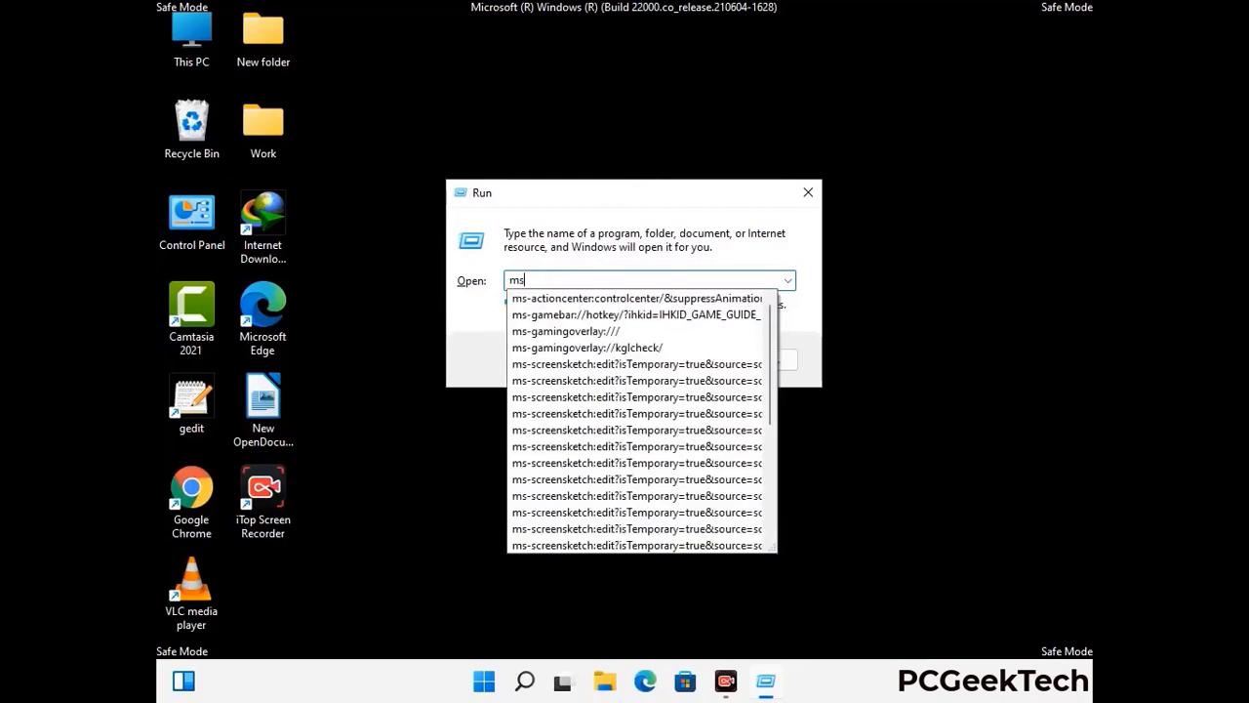
type("config")
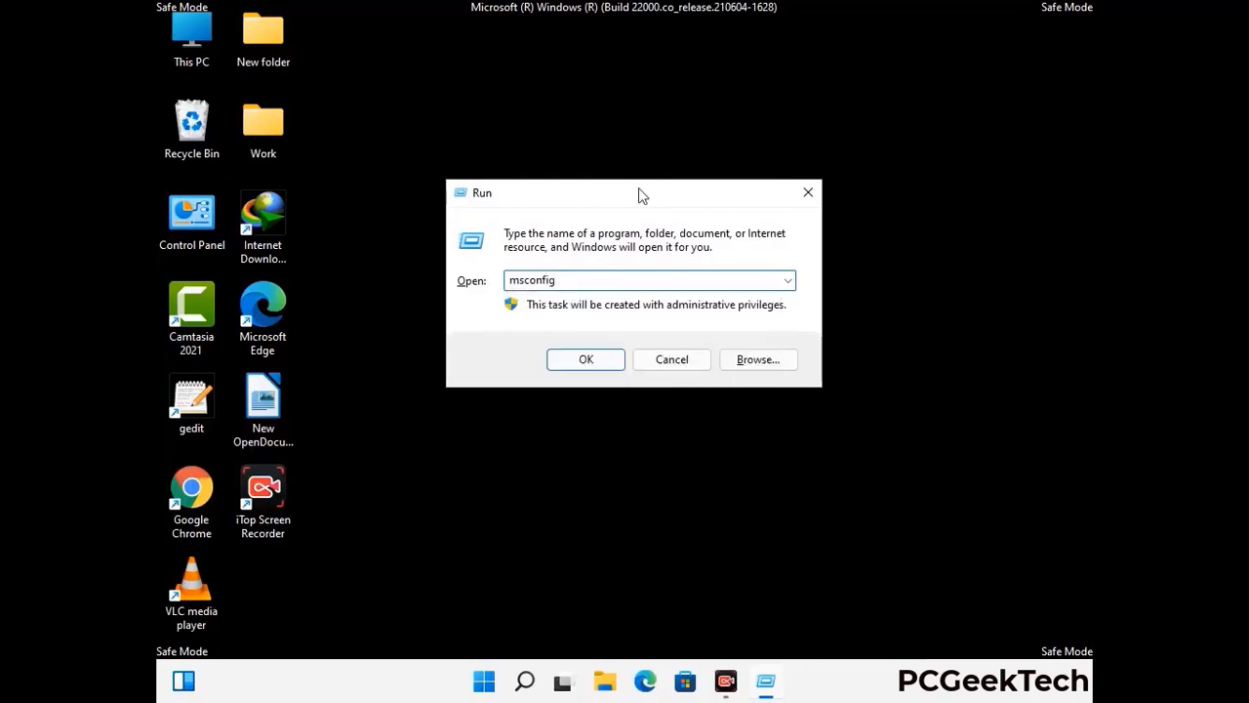
left_click(582, 360)
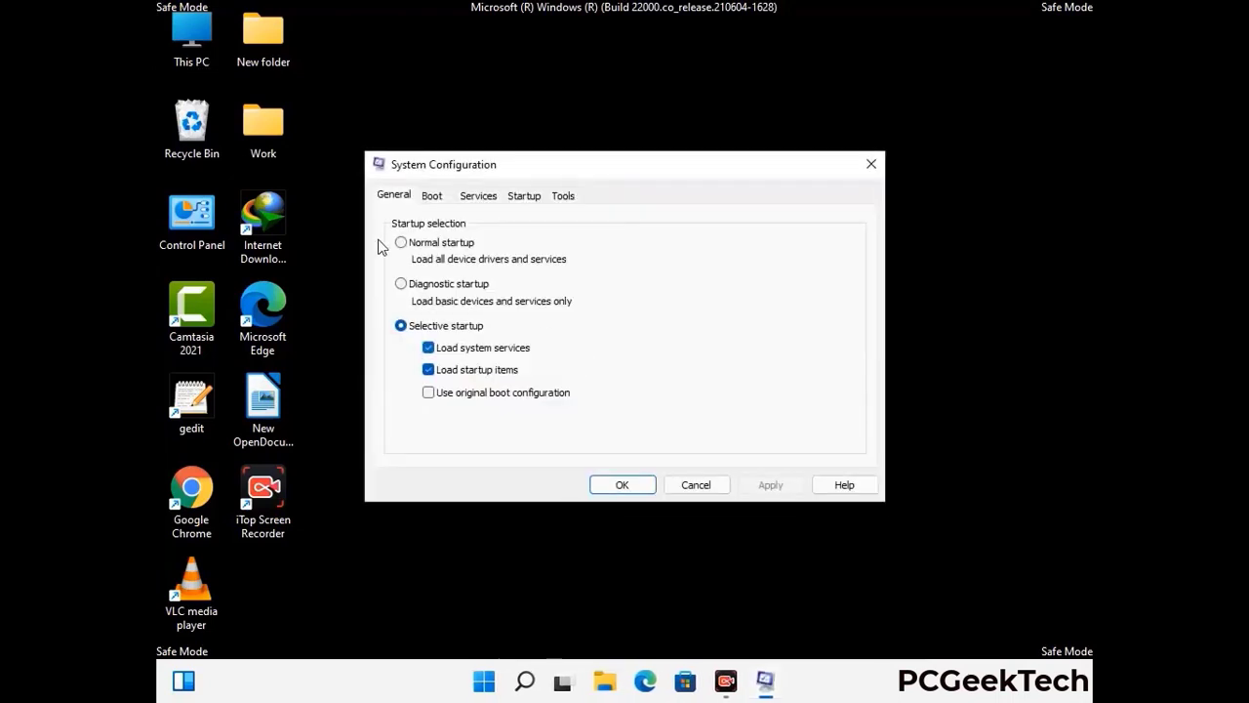
left_click(431, 198)
left_click(404, 372)
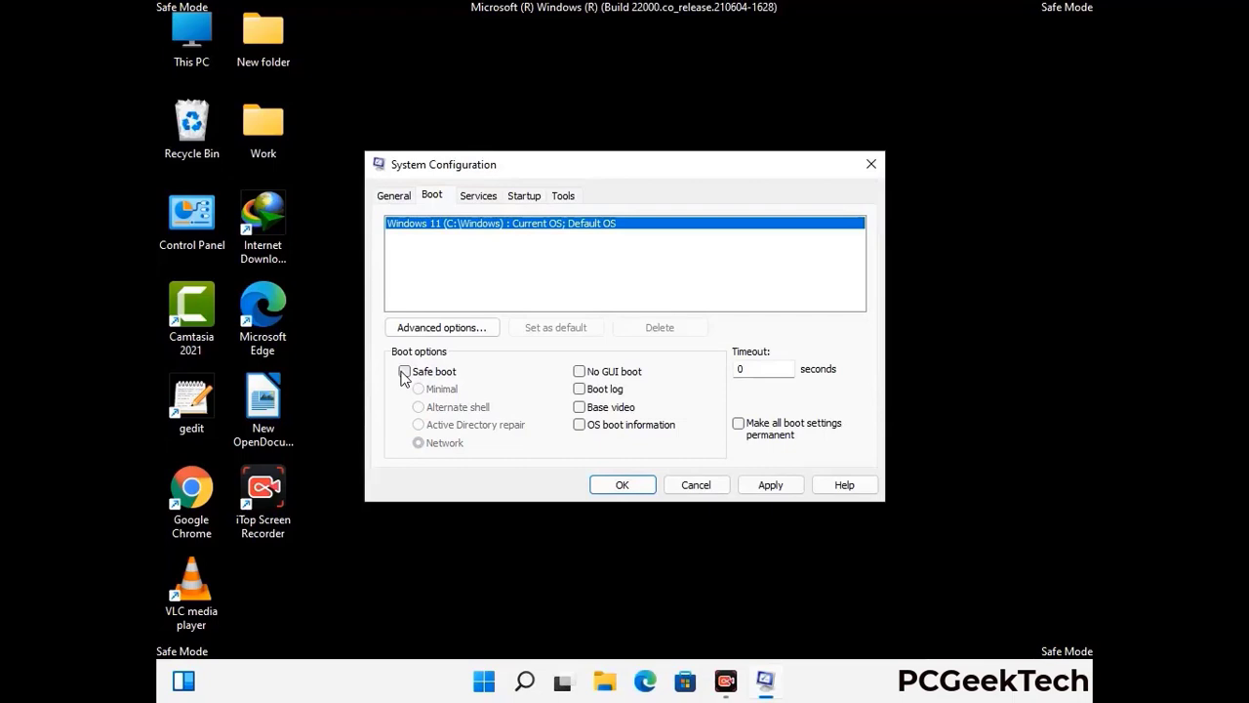